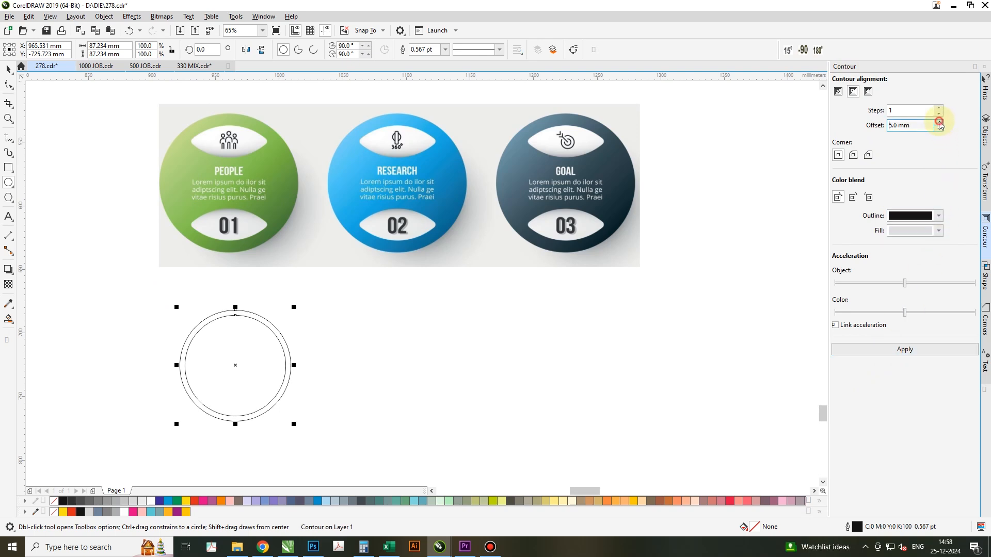
Apply a one-step inside contour with a 7 mm offset to the drawn circle.
{"action": "left_click", "coordinate": [881, 351]}
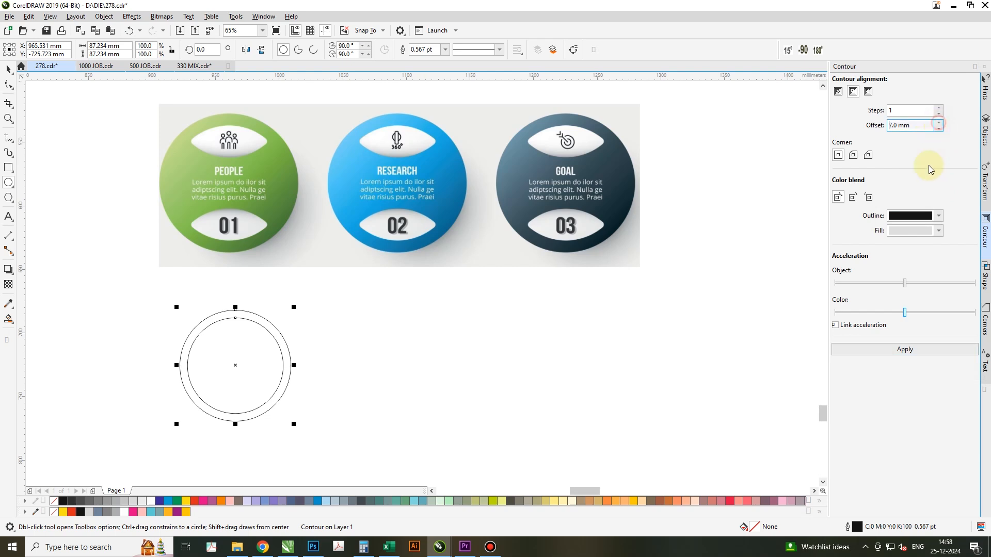
{"action": "left_click", "coordinate": [899, 355]}
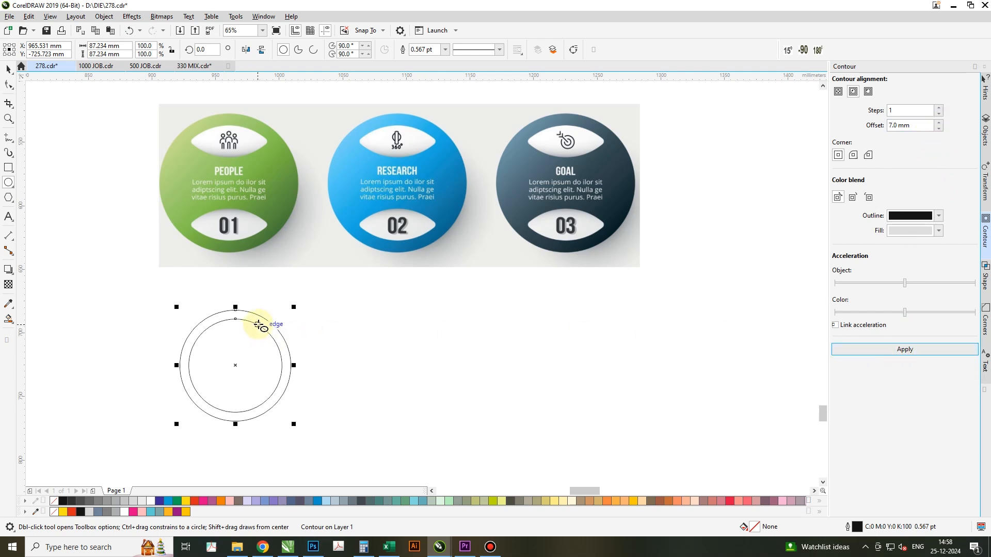
{"action": "left_click", "coordinate": [8, 70]}
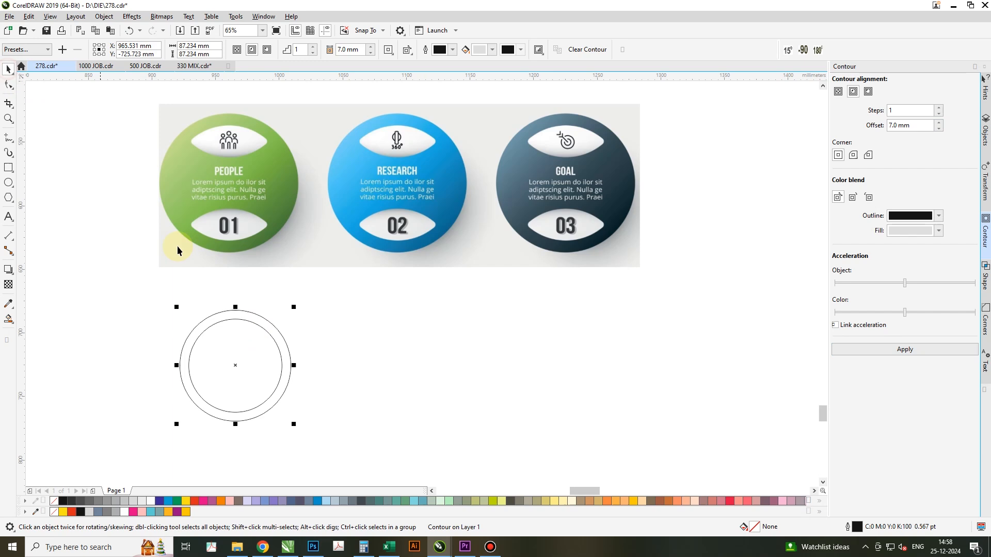
Break the circle's contour apart into separate outer and inner circles.
{"action": "right_click", "coordinate": [262, 321]}
{"action": "left_click", "coordinate": [242, 70]}
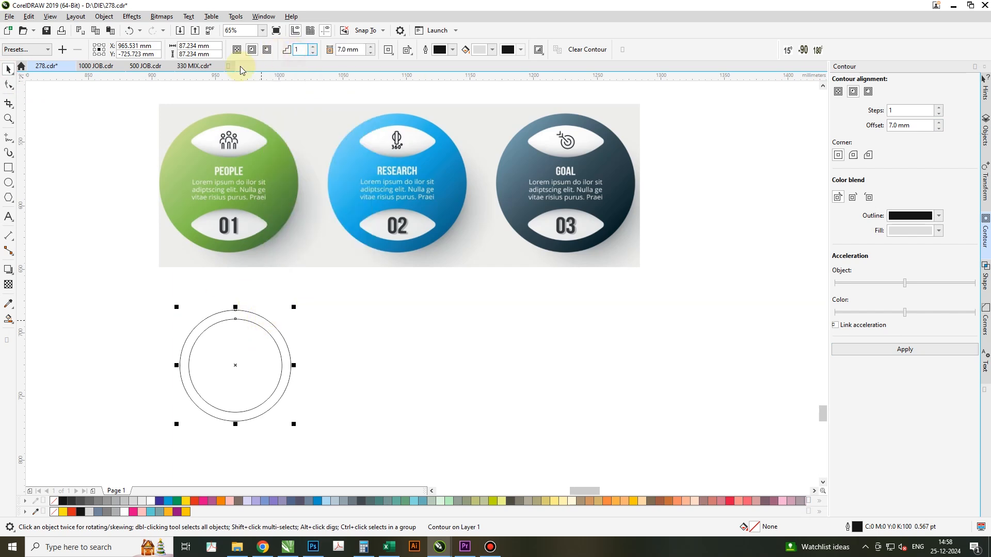
{"action": "left_click", "coordinate": [375, 336]}
{"action": "left_click", "coordinate": [237, 337]}
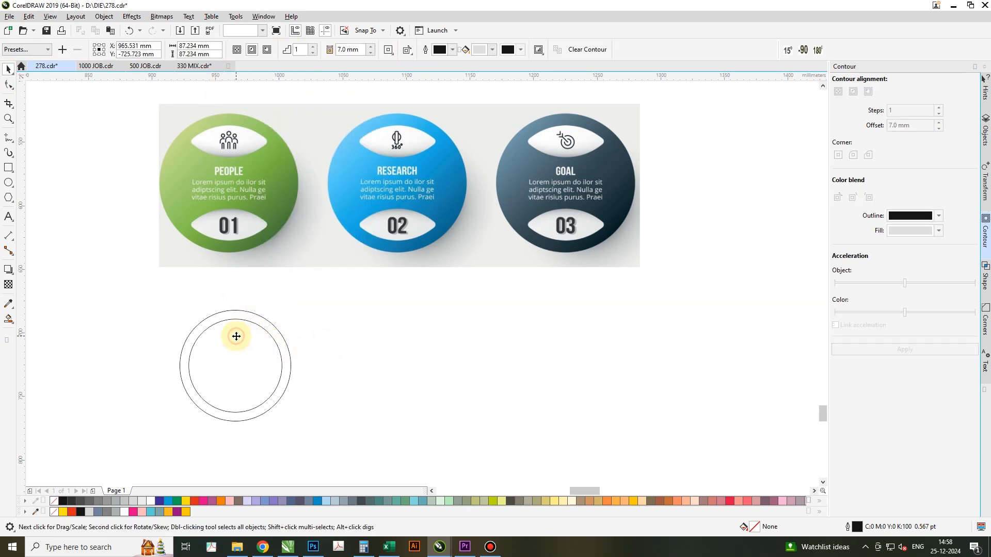
{"action": "right_click", "coordinate": [270, 322]}
{"action": "left_click", "coordinate": [353, 448]}
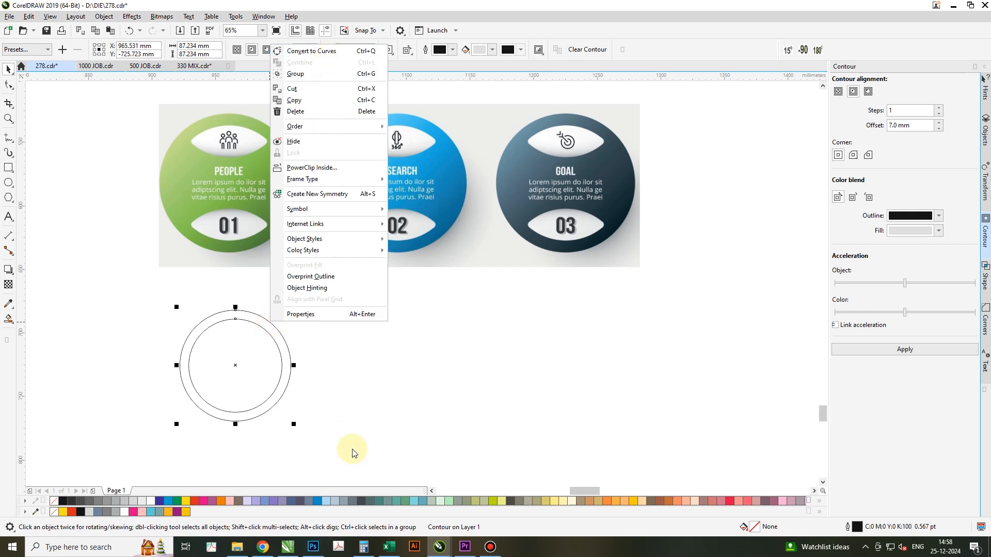
{"action": "left_click", "coordinate": [277, 337]}
{"action": "right_click", "coordinate": [281, 336]}
{"action": "left_click", "coordinate": [262, 336]}
{"action": "right_click", "coordinate": [254, 341]}
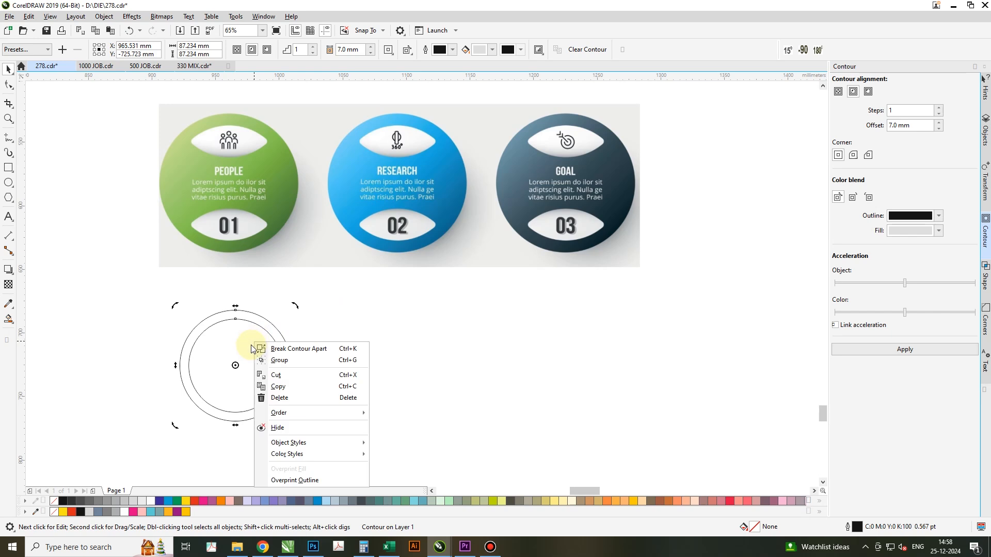
{"action": "left_click", "coordinate": [289, 349]}
{"action": "left_click", "coordinate": [405, 371]}
Draw a rectangle about 121 mm wide across the upper part of the circles and intersect it with the inner circle.
{"action": "left_click", "coordinate": [228, 339]}
{"action": "left_click", "coordinate": [6, 168]}
{"action": "left_click_drag", "start_coordinate": [161, 306], "coordinate": [313, 335]}
{"action": "key", "text": "space"}
{"action": "left_click", "coordinate": [278, 354], "text": "shift"}
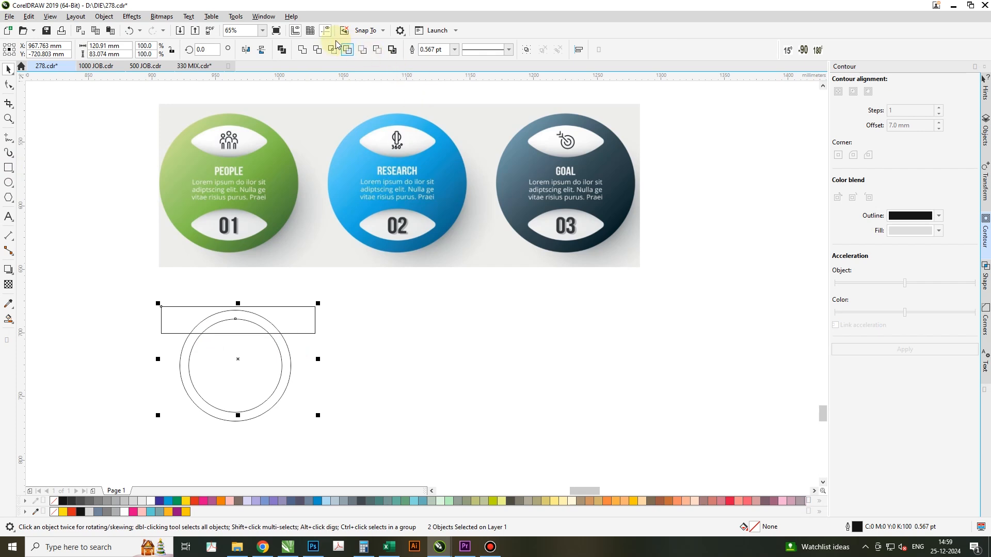
{"action": "left_click", "coordinate": [332, 50]}
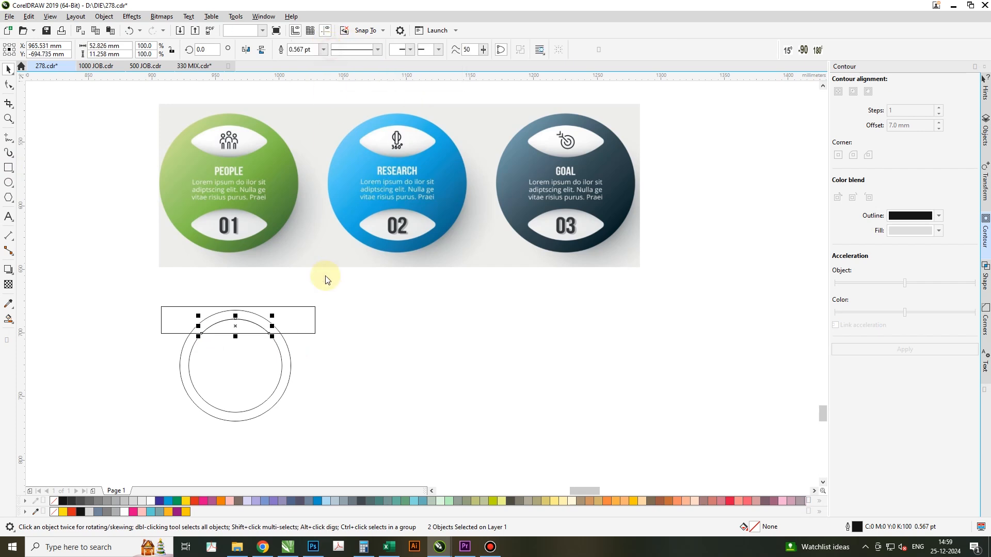
Delete the inner circle and the rectangle, keeping the intersected segment inside the outer circle.
{"action": "left_click", "coordinate": [304, 315]}
{"action": "left_click", "coordinate": [257, 362]}
{"action": "key", "text": "Delete"}
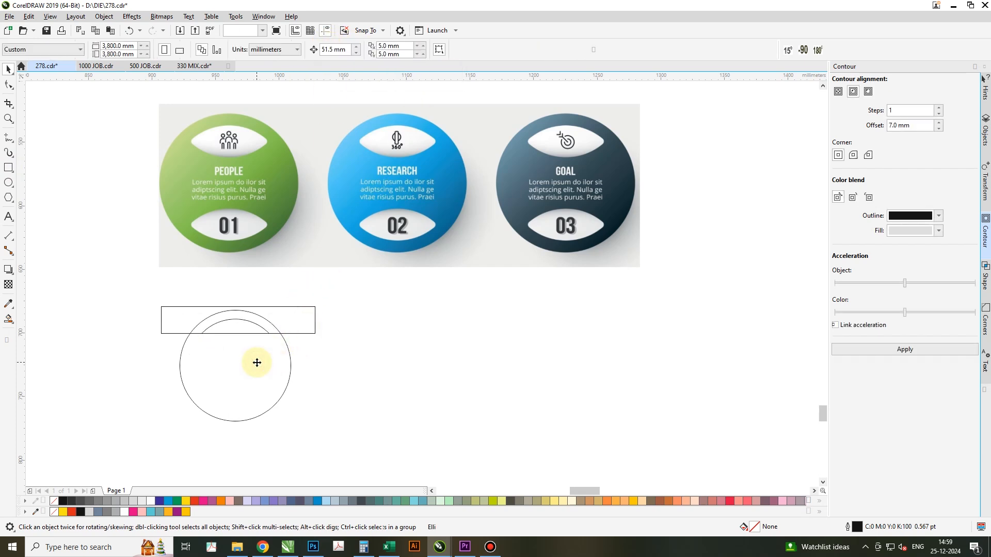
{"action": "left_click", "coordinate": [298, 323]}
{"action": "key", "text": "Delete"}
Join the segment with a downward-mirrored duplicate into one lens shape and copy that lens to the clipboard.
{"action": "left_click", "coordinate": [235, 324]}
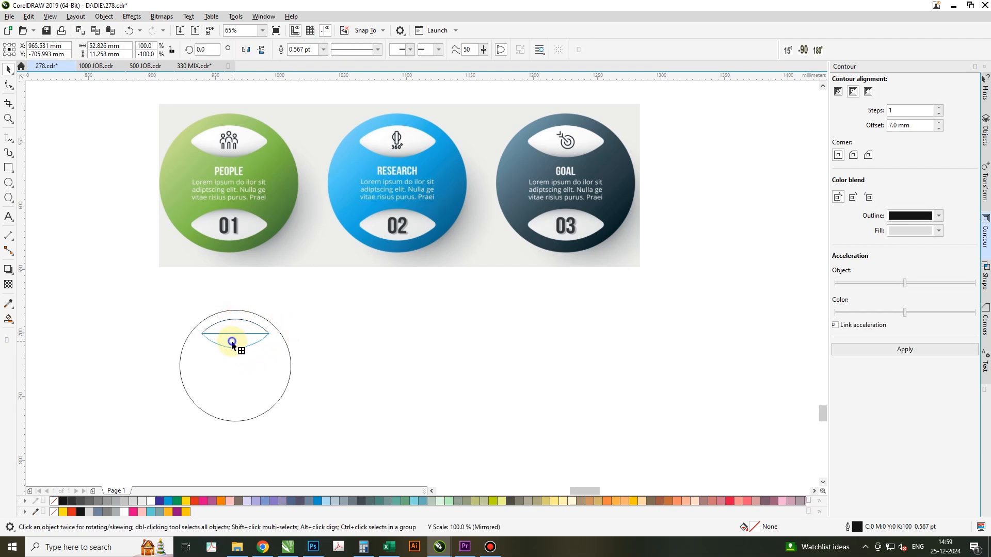
{"action": "left_click", "coordinate": [230, 334], "text": "shift"}
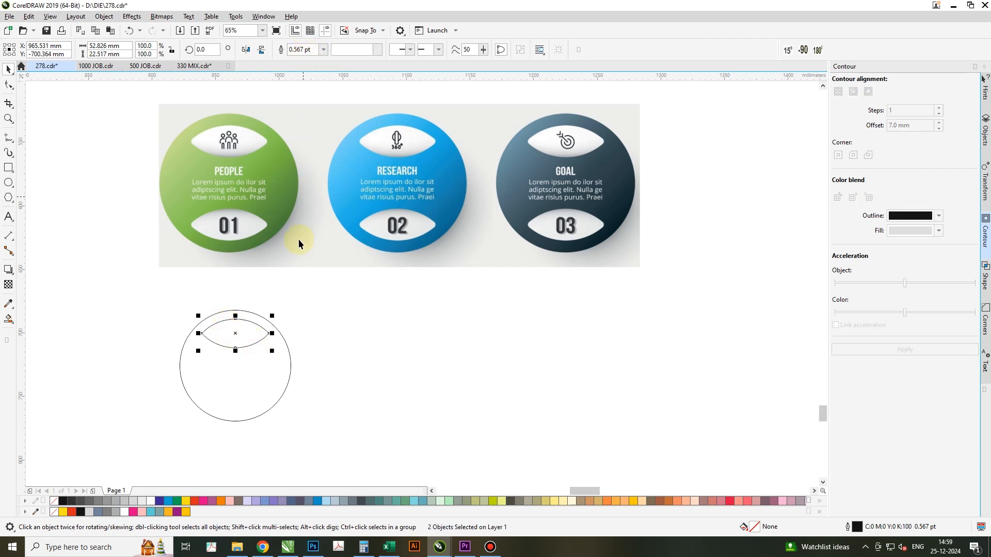
{"action": "left_click", "coordinate": [250, 336]}
{"action": "right_click", "coordinate": [249, 337]}
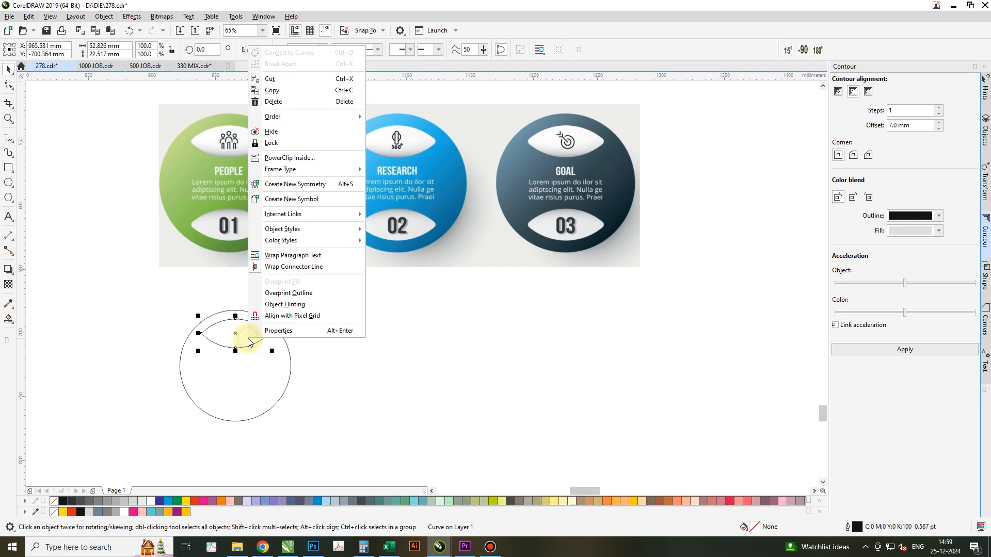
{"action": "left_click", "coordinate": [282, 90]}
{"action": "left_click", "coordinate": [365, 410]}
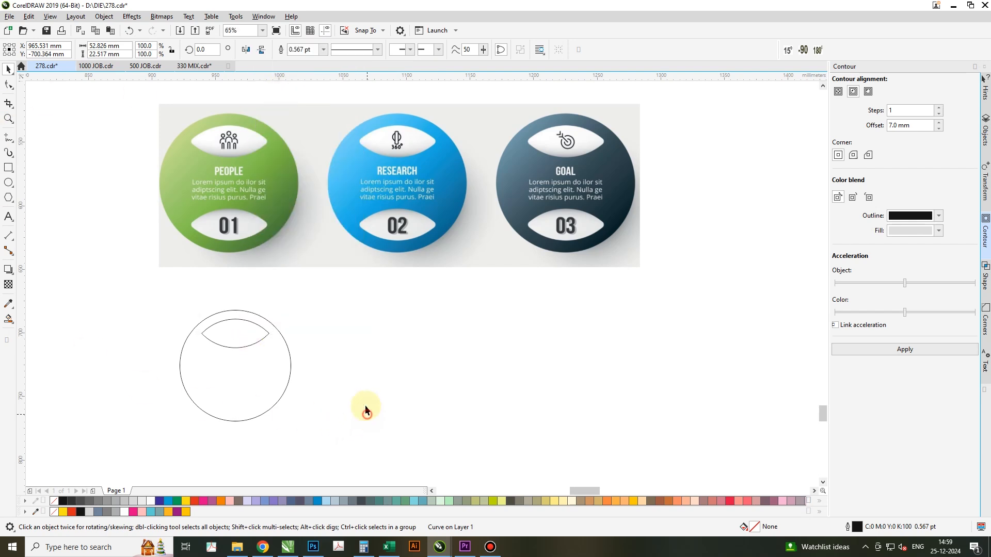
Undo the lens creation and the deletions of the inner circle and rectangle.
{"action": "left_click", "coordinate": [132, 31]}
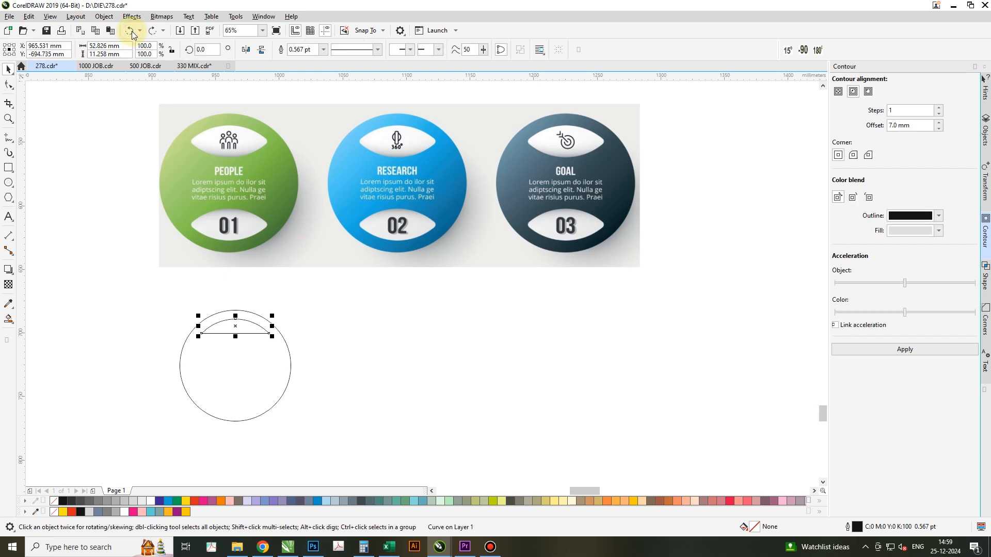
{"action": "left_click", "coordinate": [132, 31]}
{"action": "left_click", "coordinate": [132, 31]}
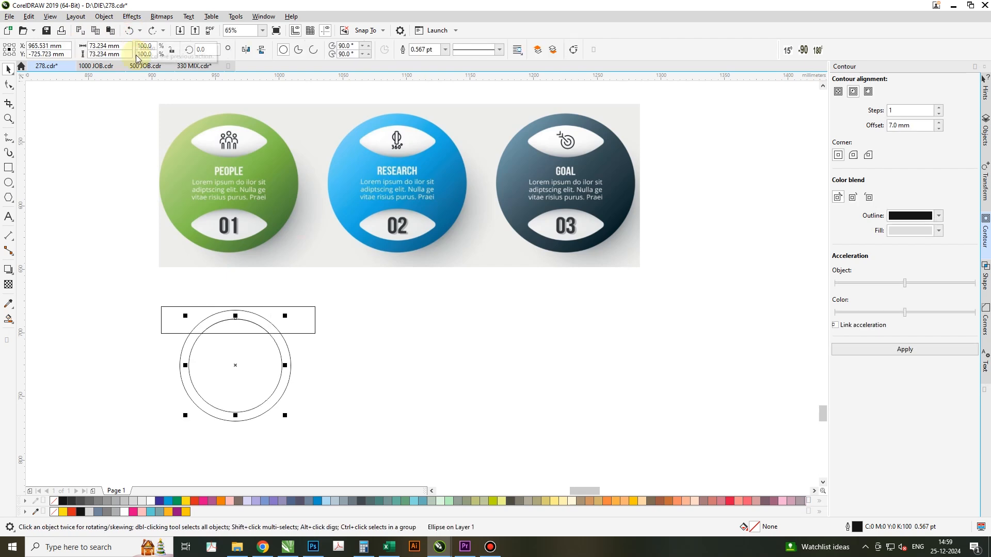
Delete the rectangle and the intersected segment, and paste the copied lens shape.
{"action": "left_click", "coordinate": [295, 325]}
{"action": "left_click_drag", "start_coordinate": [346, 295], "coordinate": [216, 324]}
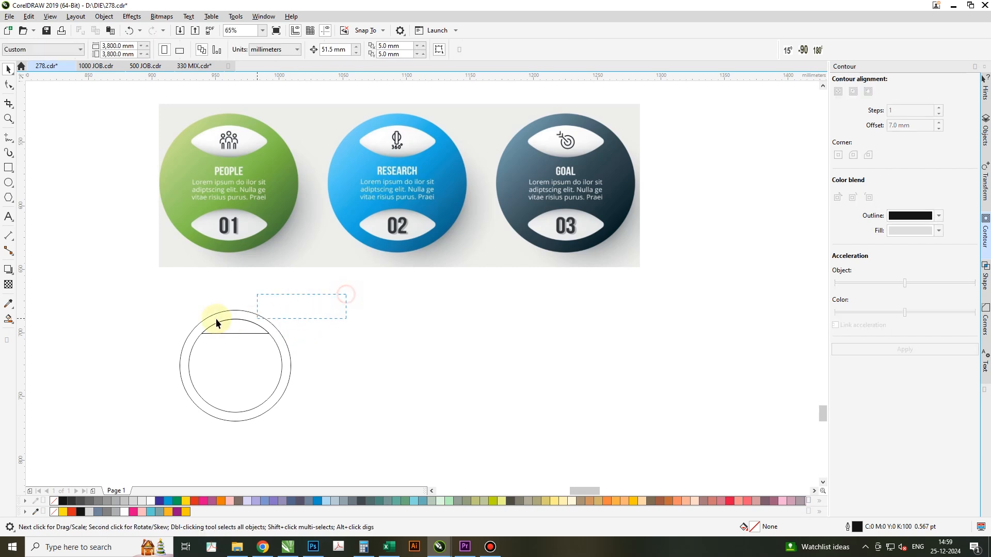
{"action": "key", "text": "Delete"}
{"action": "right_click", "coordinate": [346, 331]}
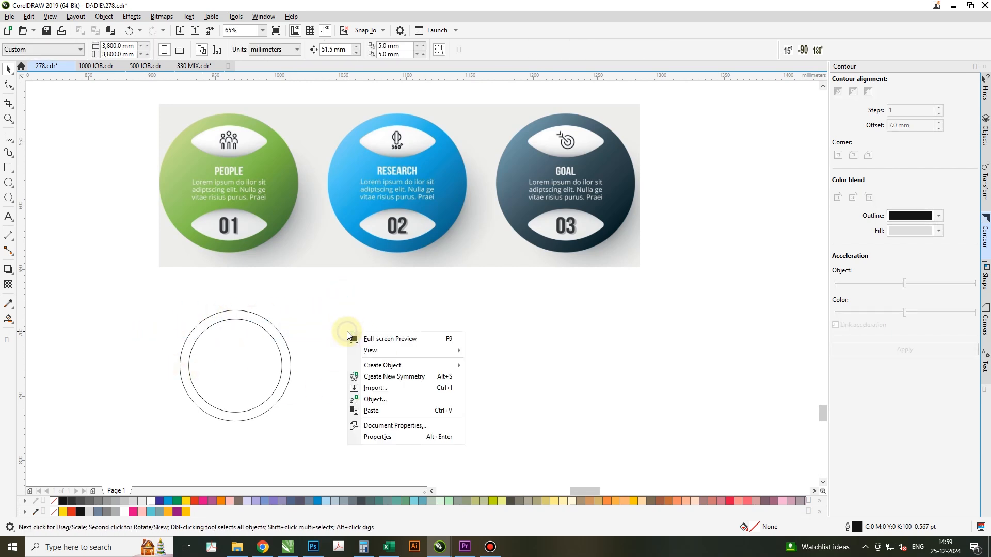
{"action": "left_click", "coordinate": [375, 411]}
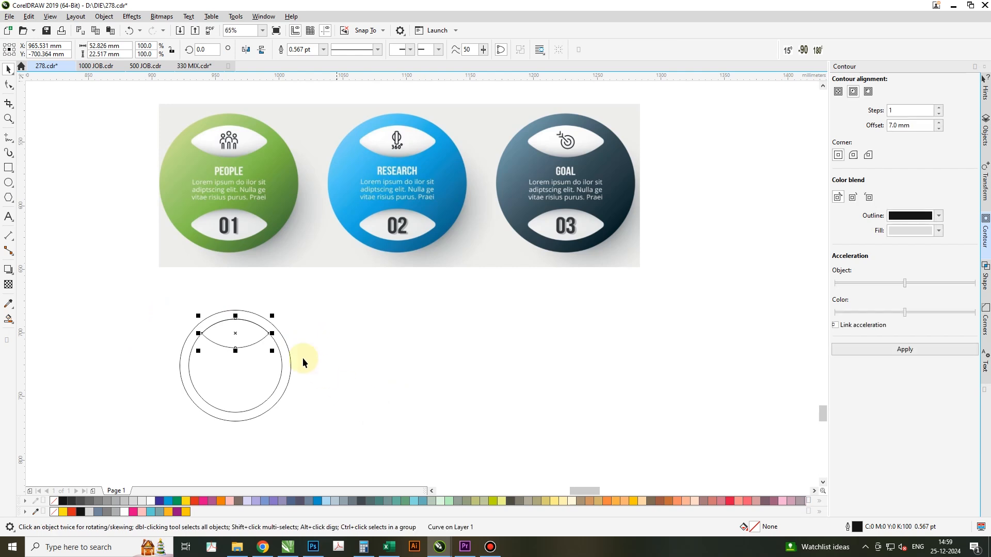
Place a vertically mirrored copy of the lens at the inner circle's lower edge and delete the inner circle.
{"action": "left_click_drag", "start_coordinate": [237, 318], "coordinate": [238, 353]}
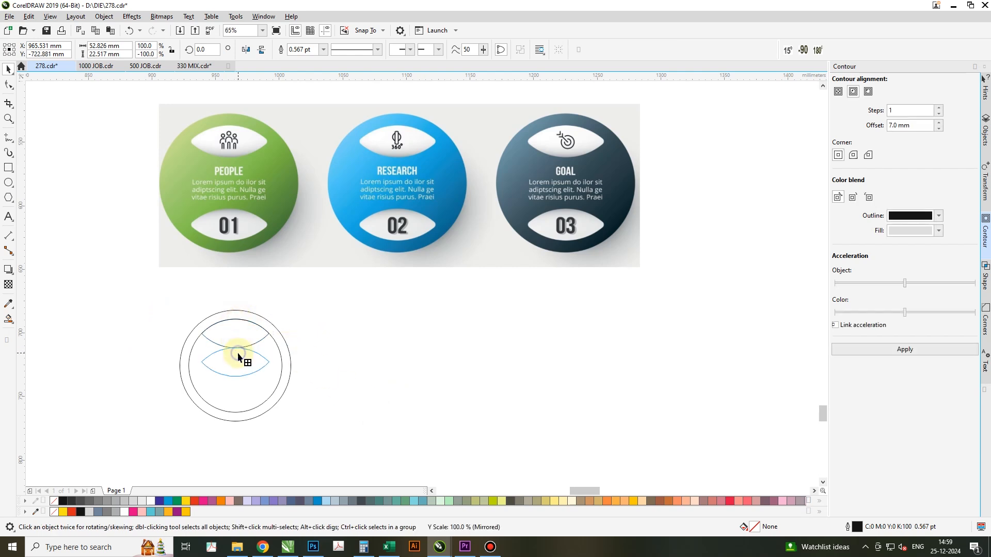
{"action": "left_click_drag", "start_coordinate": [248, 398], "coordinate": [250, 398]}
{"action": "left_click", "coordinate": [394, 409]}
{"action": "left_click", "coordinate": [274, 365]}
{"action": "key", "text": "Delete"}
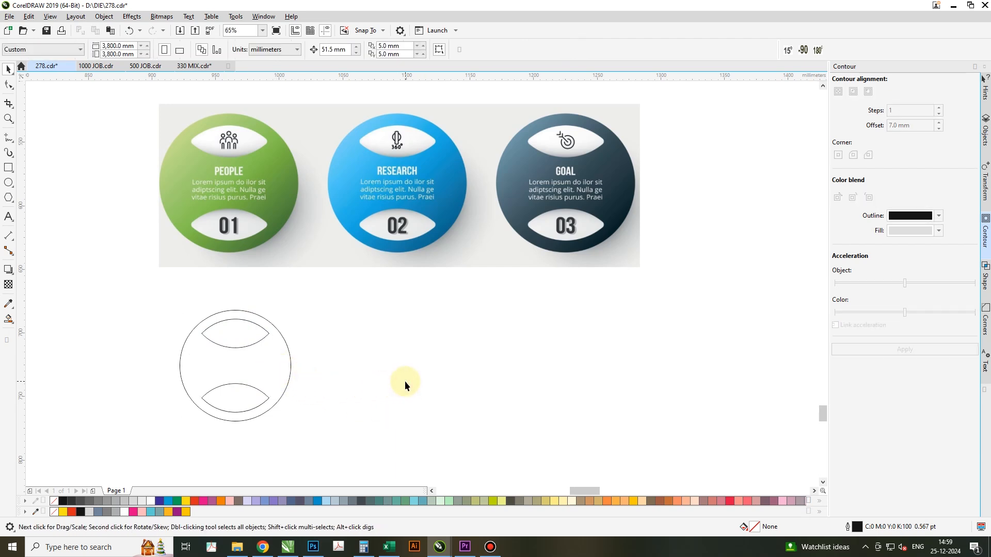
Apply a linear fountain fill running from the bottom to the top of the large circle.
{"action": "left_click", "coordinate": [8, 320]}
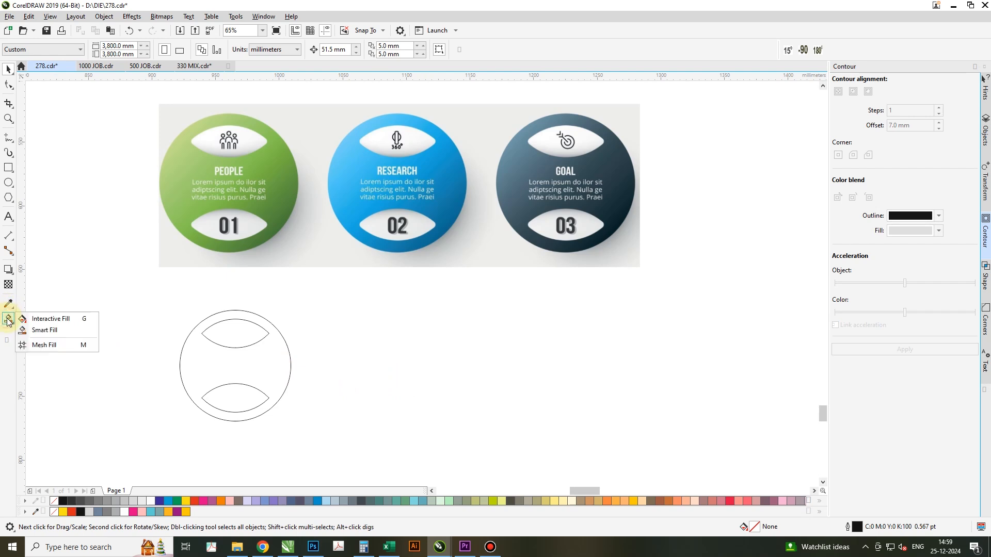
{"action": "left_click", "coordinate": [51, 319]}
{"action": "left_click_drag", "start_coordinate": [229, 421], "coordinate": [229, 310]}
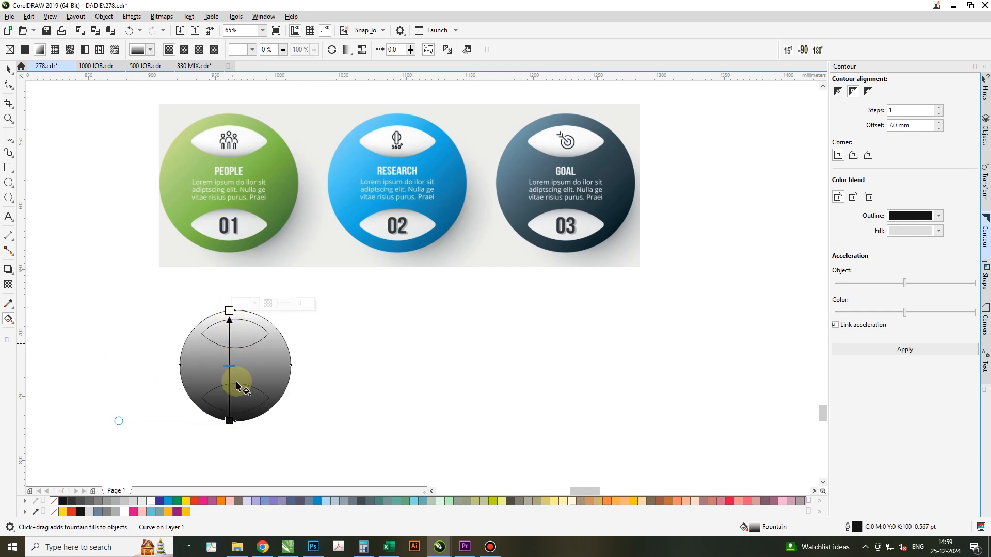
Set the gradient's bottom colour to the dark green sampled from the lower right of the green reference circle.
{"action": "left_click", "coordinate": [229, 421]}
{"action": "left_click", "coordinate": [254, 415]}
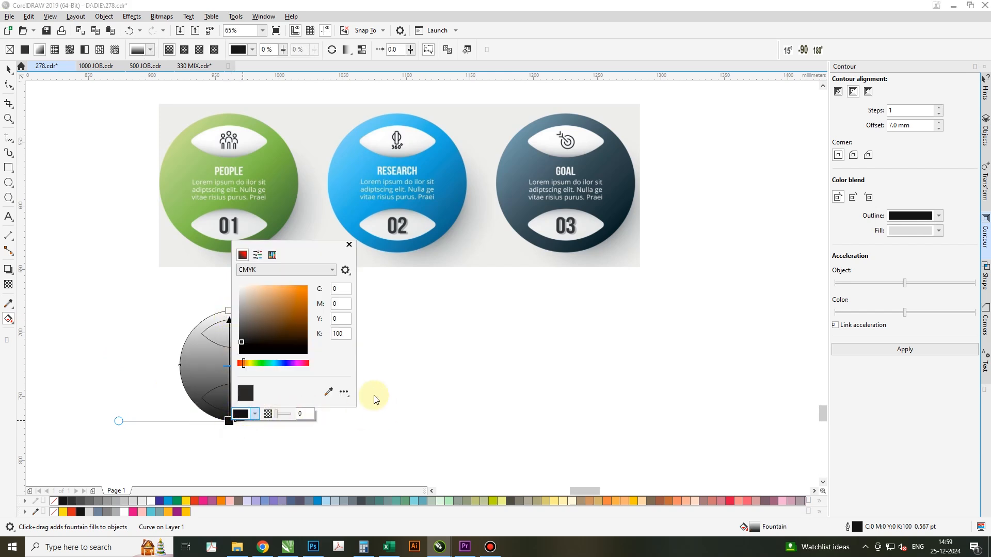
{"action": "left_click", "coordinate": [328, 393]}
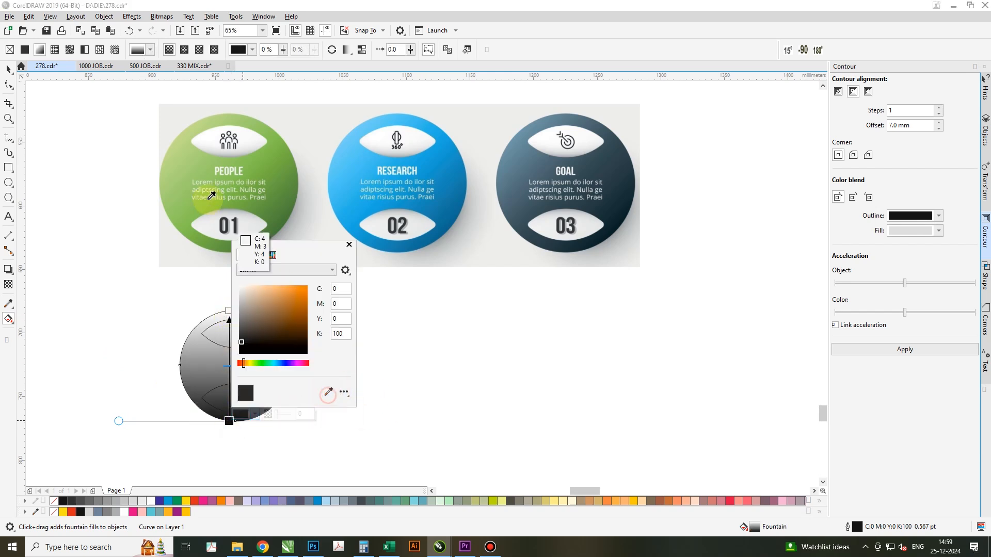
{"action": "left_click", "coordinate": [279, 223]}
Set the gradient's top colour to the C56 M0 Y82 K0 green sampled from the green reference circle.
{"action": "left_click", "coordinate": [229, 310]}
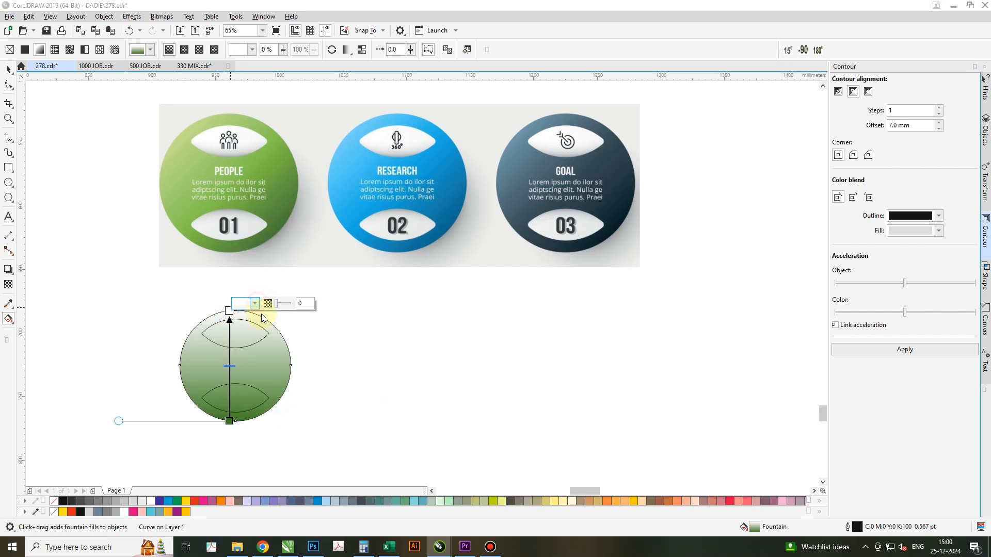
{"action": "left_click", "coordinate": [256, 303]}
{"action": "left_click", "coordinate": [326, 460]}
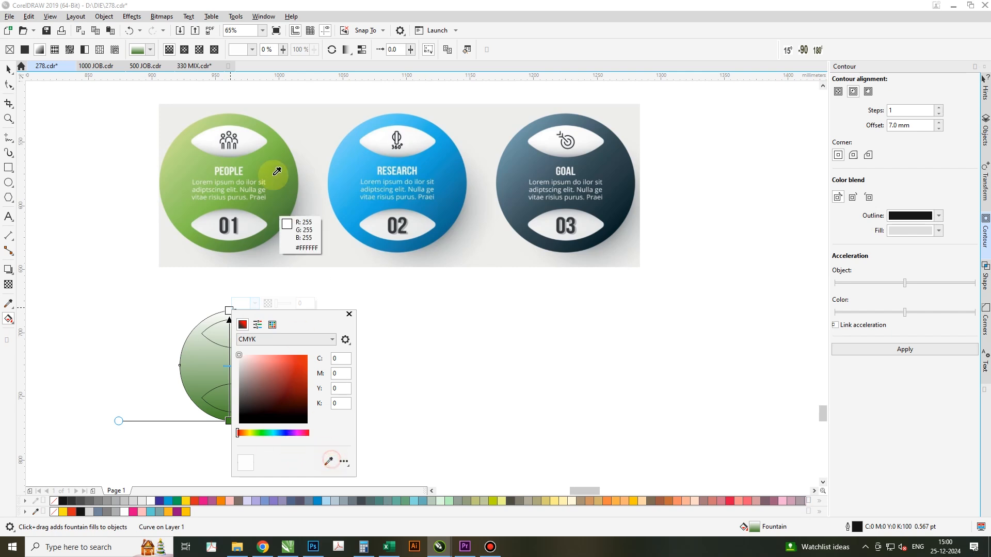
{"action": "left_click", "coordinate": [266, 148]}
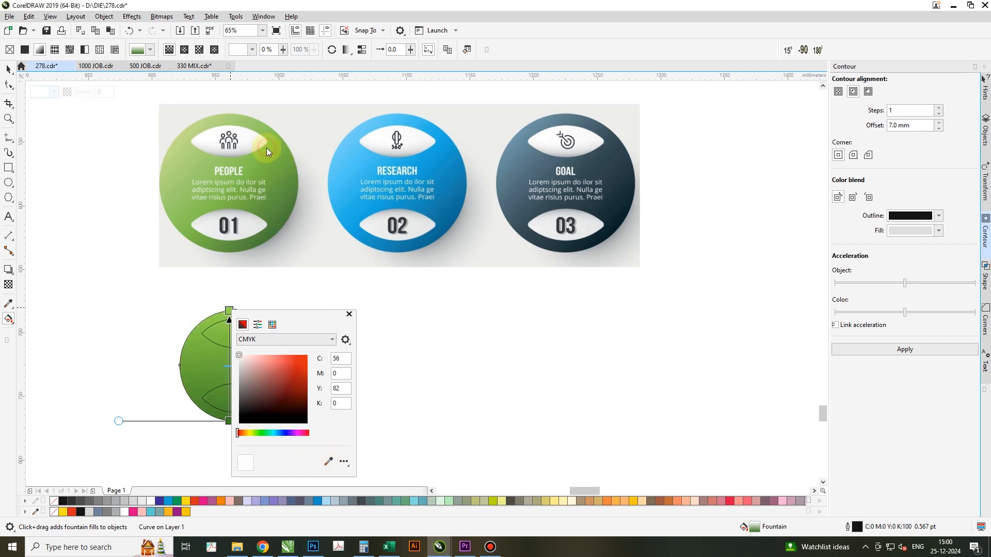
{"action": "left_click", "coordinate": [229, 311]}
Add a gradient colour node at 71% and give it the mid green sampled from the green reference circle.
{"action": "double_click", "coordinate": [229, 342]}
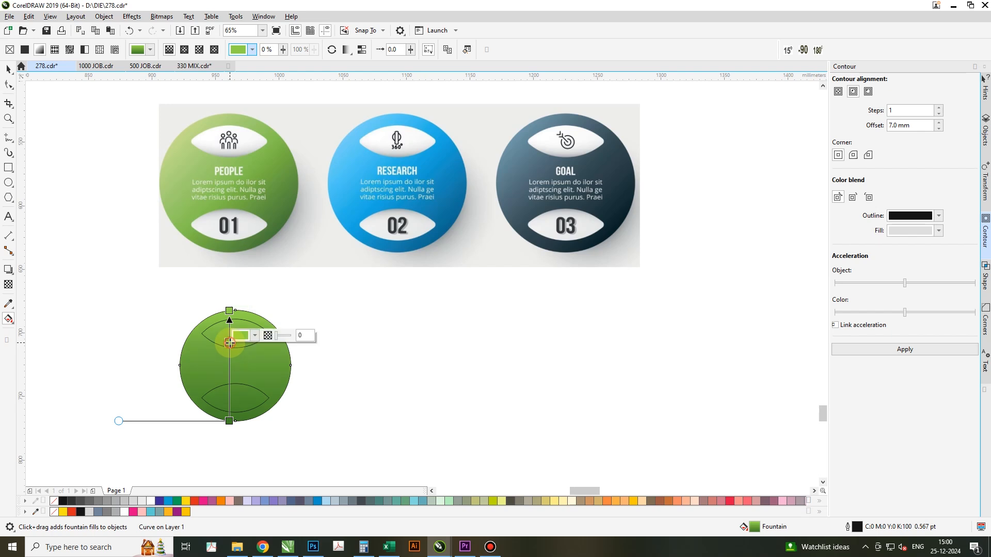
{"action": "left_click", "coordinate": [255, 336]}
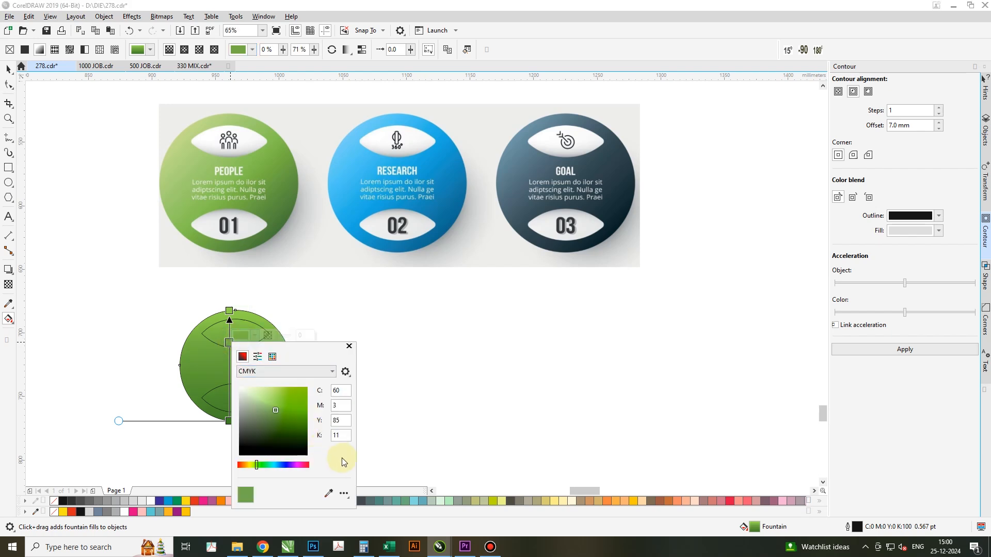
{"action": "left_click", "coordinate": [329, 494]}
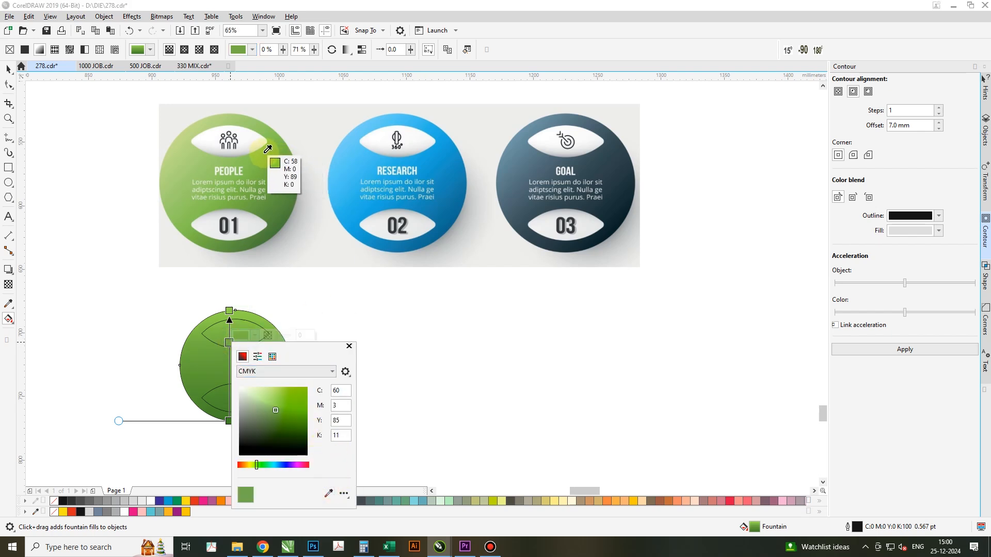
{"action": "left_click", "coordinate": [263, 213]}
Set the gradient's top colour to light green C31 M0 Y60 K0 sampled from the reference circle, and shift the middle node slightly down.
{"action": "left_click", "coordinate": [228, 309]}
{"action": "left_click", "coordinate": [229, 310]}
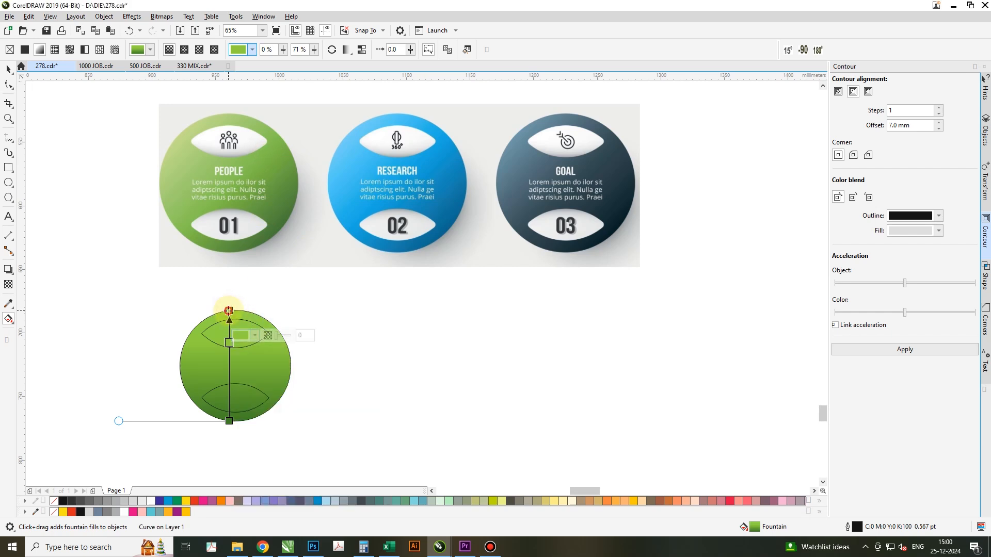
{"action": "left_click", "coordinate": [253, 303]}
{"action": "left_click", "coordinate": [329, 463]}
{"action": "left_click", "coordinate": [177, 139]}
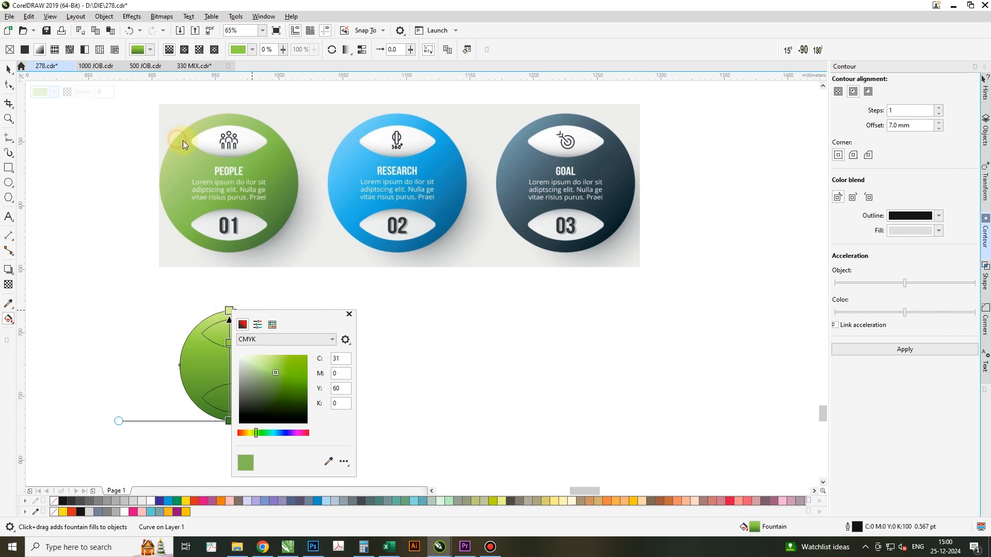
{"action": "left_click", "coordinate": [349, 314]}
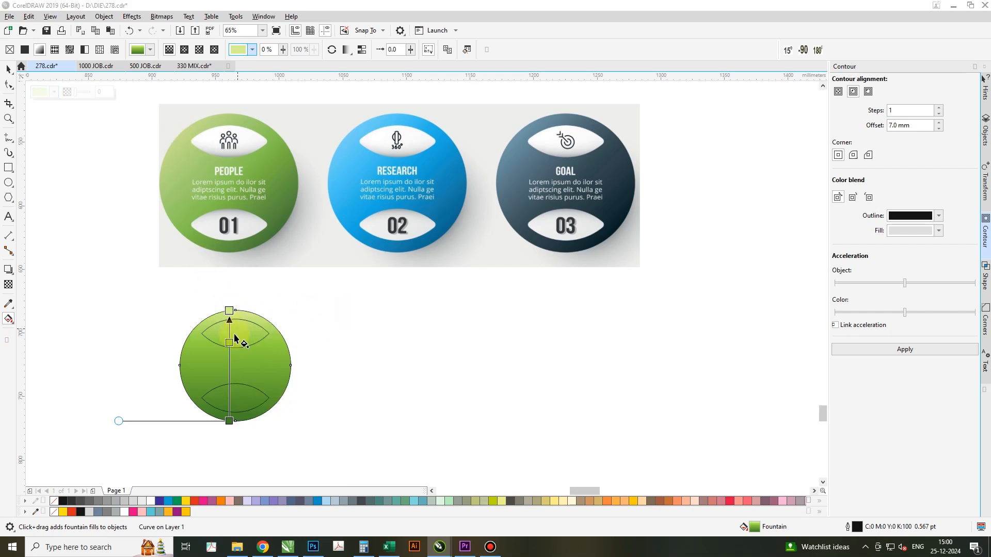
{"action": "left_click_drag", "start_coordinate": [231, 342], "coordinate": [229, 357]}
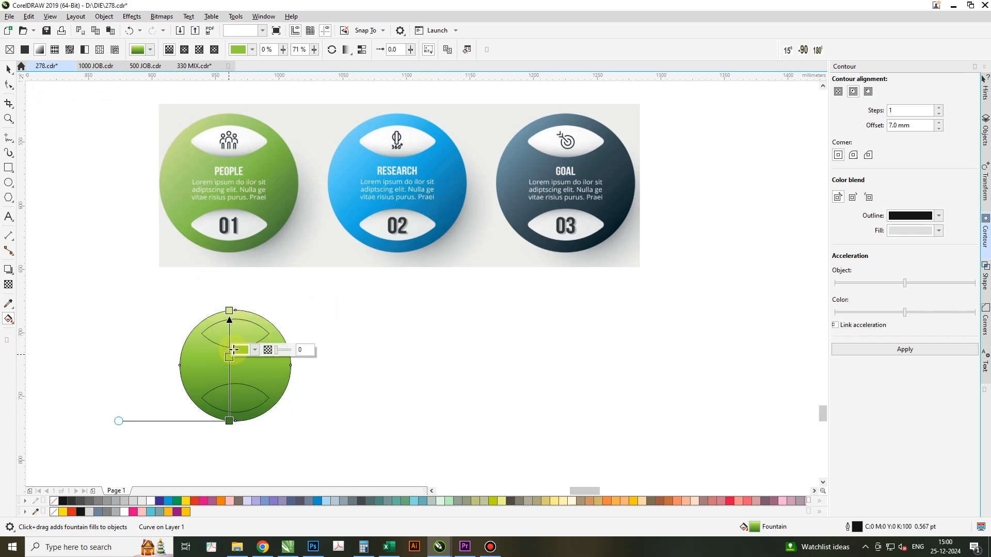
Remove the green circle's outline, then fill both lens shapes with white and remove their outlines.
{"action": "key", "text": "space"}
{"action": "left_click", "coordinate": [383, 404]}
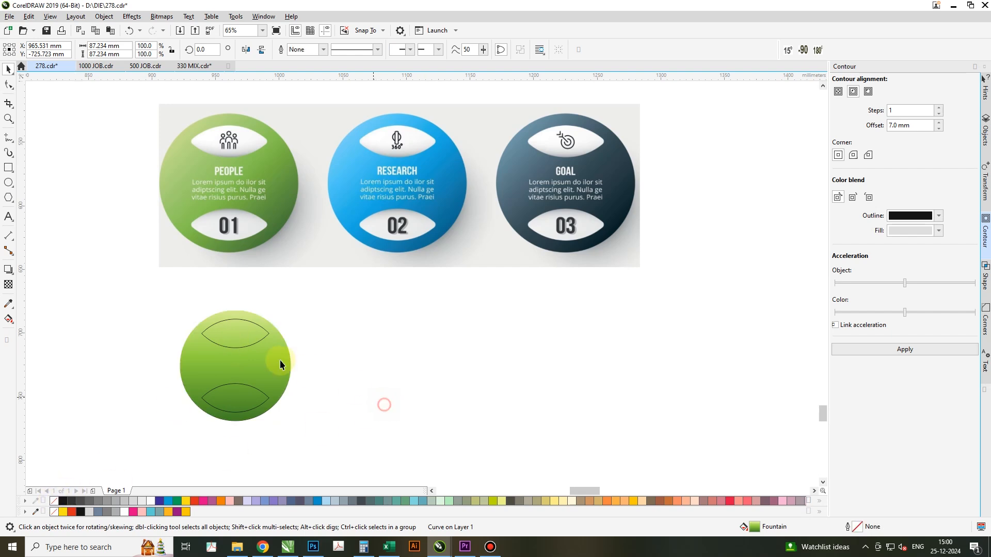
{"action": "left_click", "coordinate": [228, 332]}
{"action": "left_click", "coordinate": [230, 413], "text": "shift"}
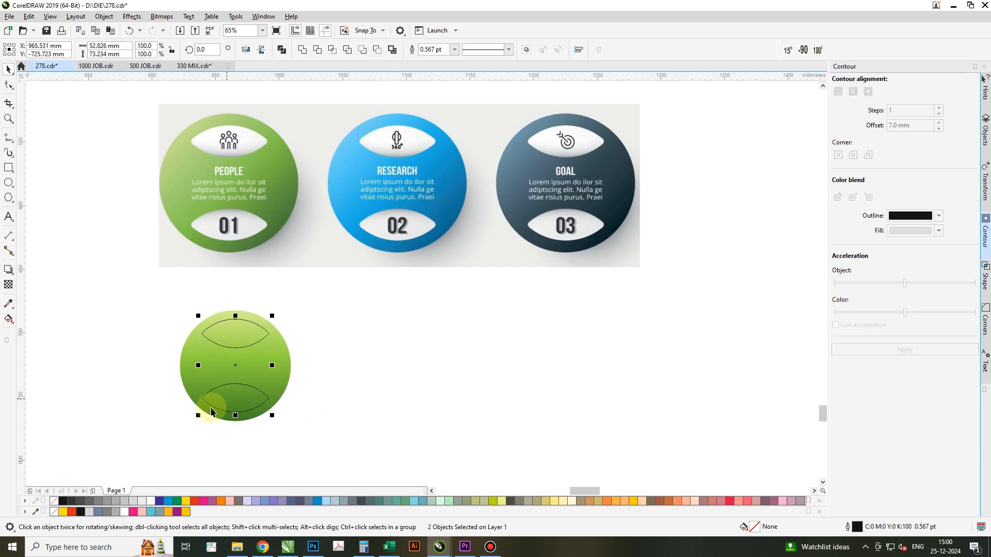
{"action": "left_click", "coordinate": [153, 504]}
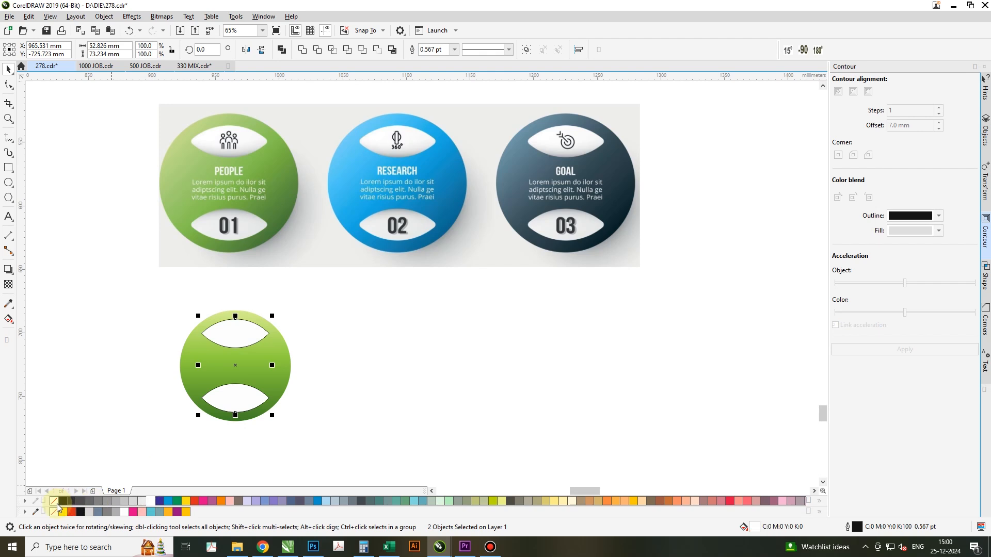
{"action": "left_click", "coordinate": [345, 401]}
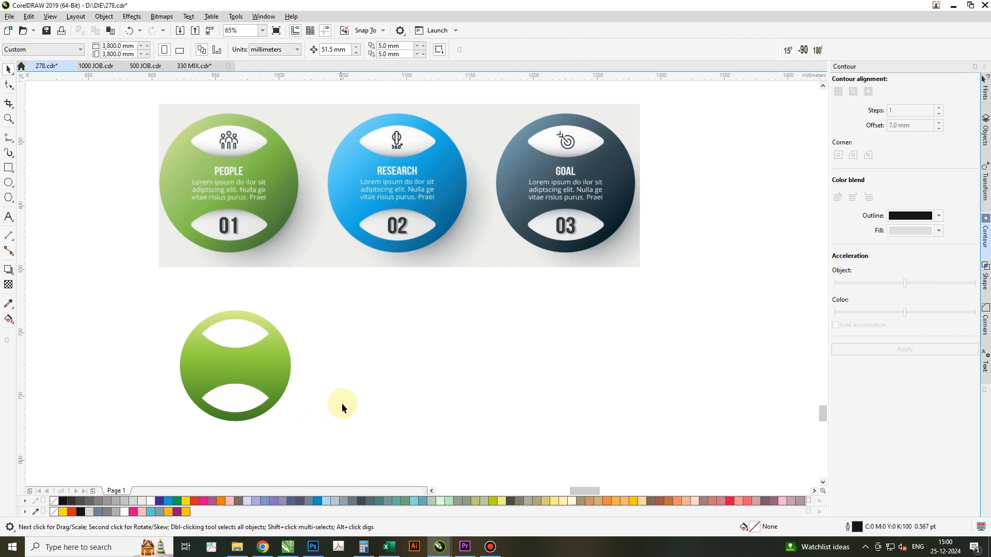
Duplicate the lower lens as a copy shortened from its upper edge to about 87.4% height.
{"action": "left_click", "coordinate": [8, 268]}
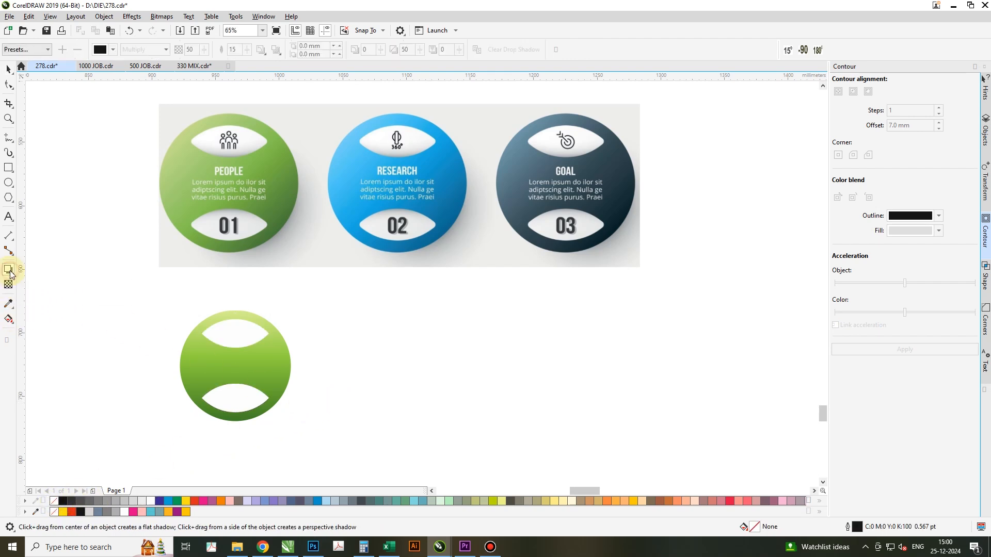
{"action": "left_click", "coordinate": [236, 398]}
{"action": "scroll", "coordinate": [236, 400], "scroll_direction": "up", "scroll_amount": 3}
{"action": "left_click_drag", "start_coordinate": [240, 362], "coordinate": [245, 372]}
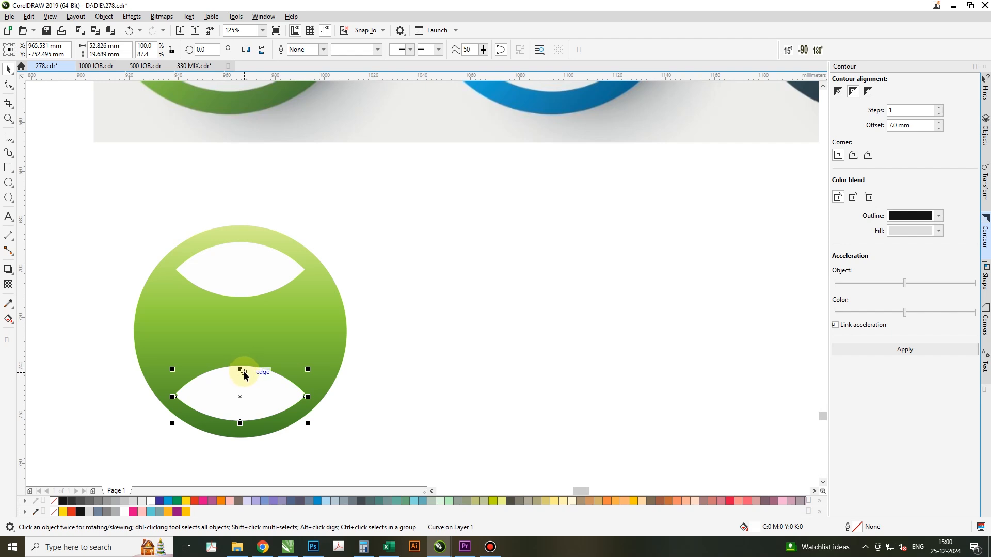
Create a crescent with Smart Fill in the gap above the shortened lens copy, and delete that copy.
{"action": "left_click", "coordinate": [8, 320]}
{"action": "left_click", "coordinate": [51, 343]}
{"action": "left_click", "coordinate": [232, 372]}
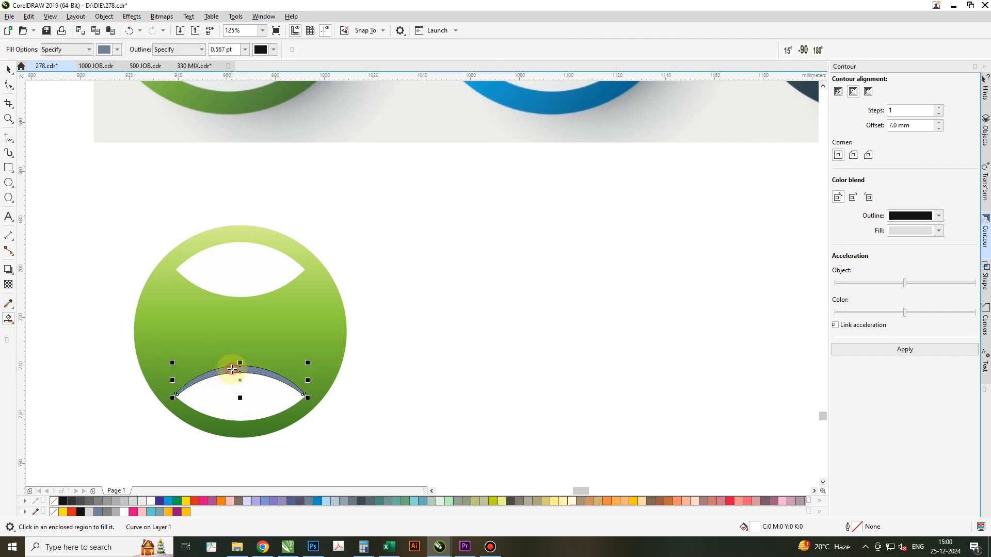
{"action": "key", "text": "space"}
{"action": "right_click", "coordinate": [227, 397]}
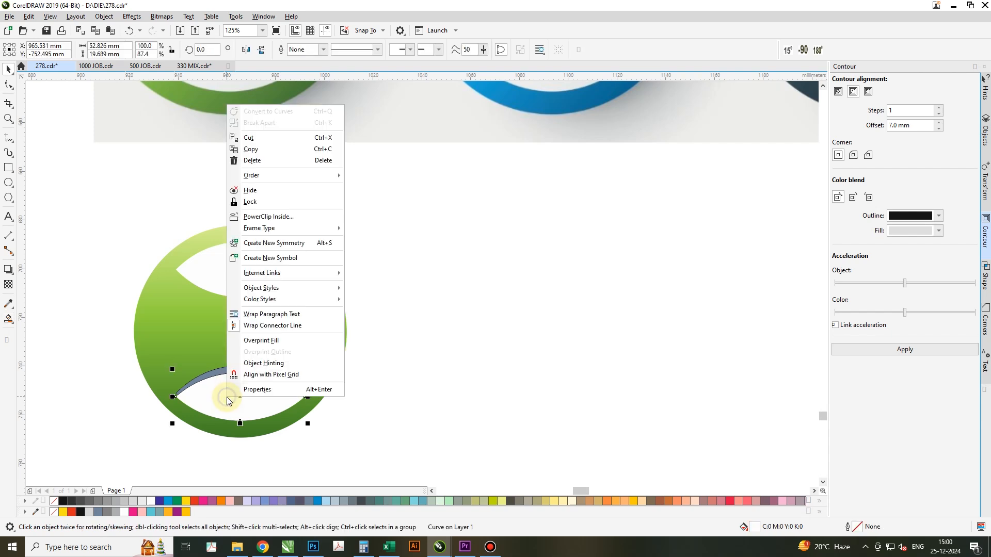
{"action": "left_click", "coordinate": [256, 163]}
Fill the crescent on the lower lens with 70% black and remove its outline.
{"action": "left_click", "coordinate": [230, 369]}
{"action": "left_click", "coordinate": [88, 502]}
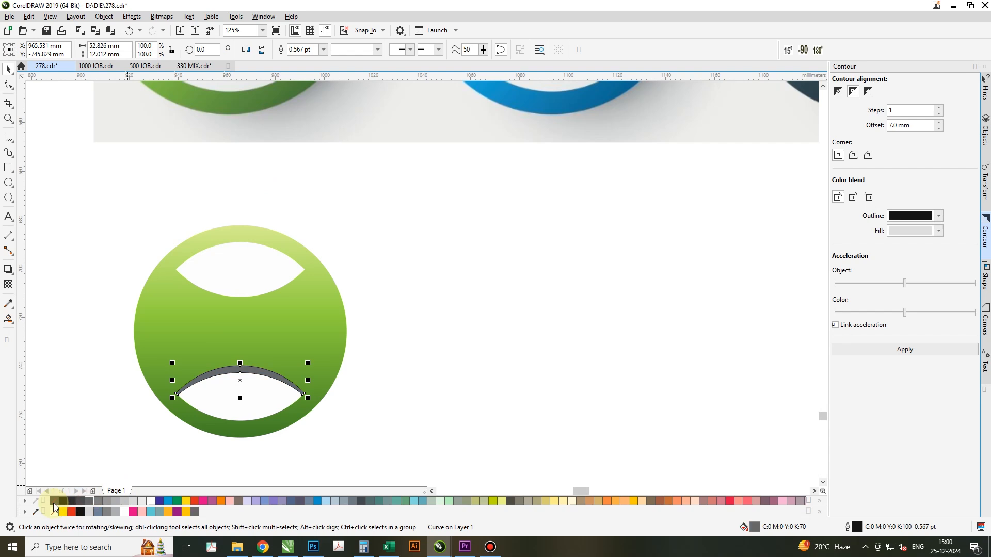
{"action": "right_click", "coordinate": [54, 503]}
Convert the crescent to a 300 dpi CMYK bitmap and apply a Gaussian blur with a 22.1-pixel radius.
{"action": "left_click", "coordinate": [154, 18]}
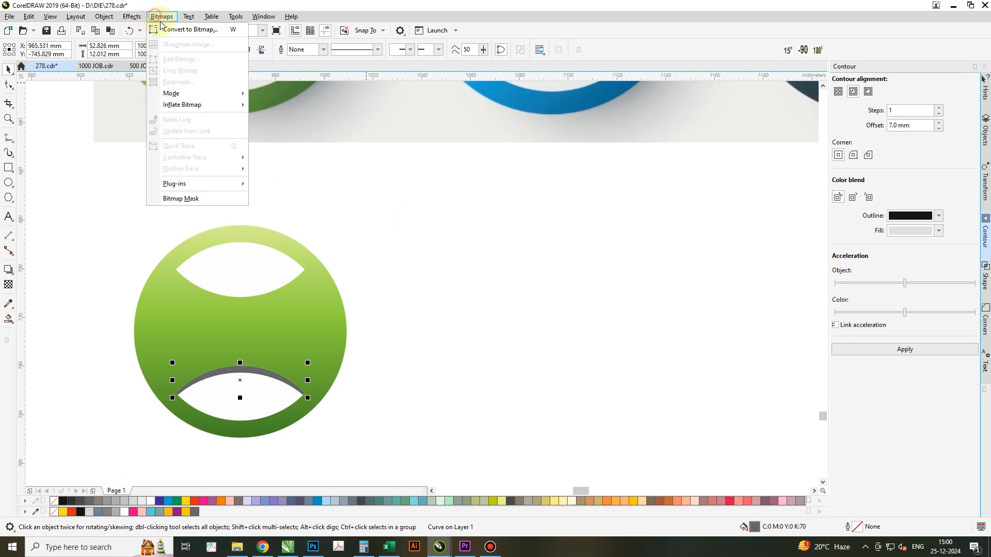
{"action": "left_click", "coordinate": [166, 28]}
{"action": "left_click", "coordinate": [499, 329]}
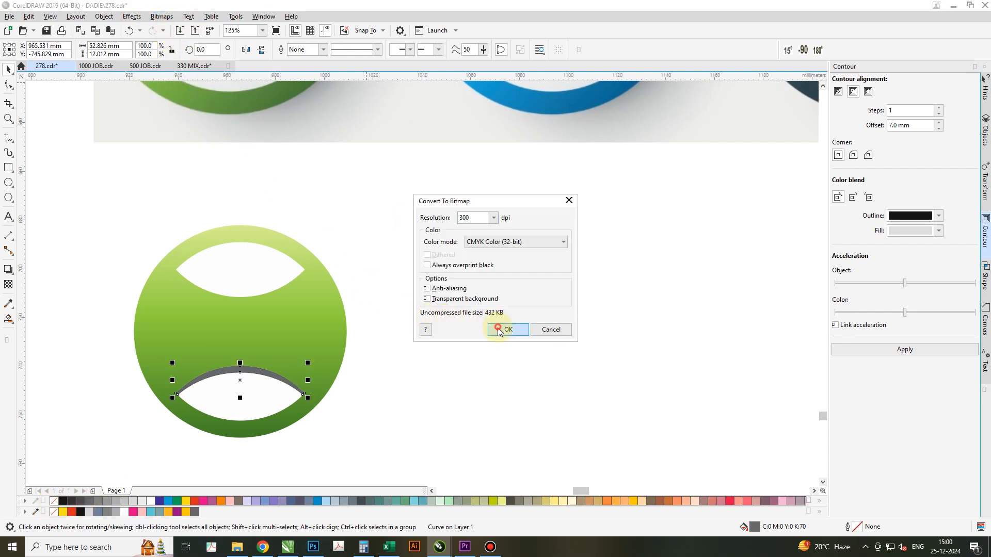
{"action": "left_click", "coordinate": [131, 16]}
{"action": "mouse_move", "coordinate": [143, 81]}
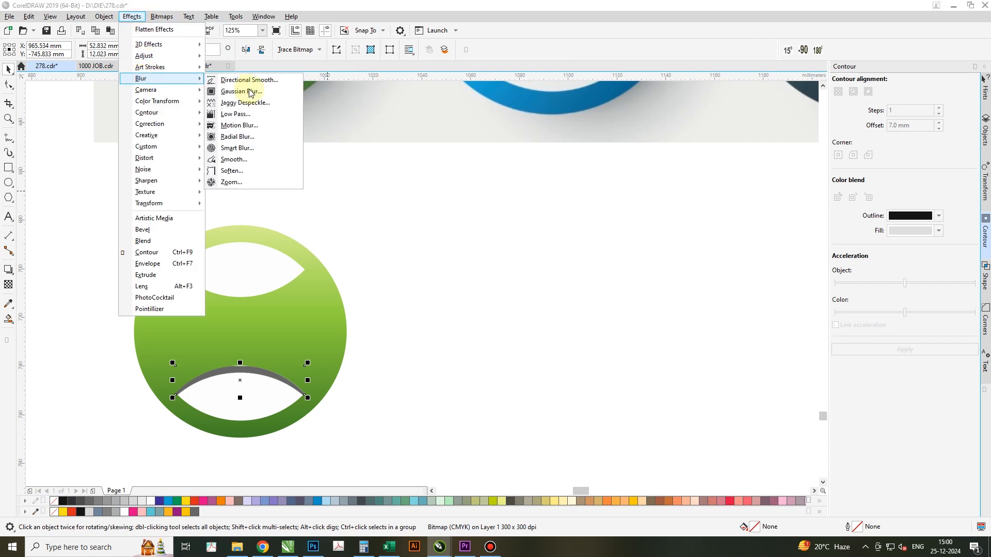
{"action": "left_click", "coordinate": [250, 91]}
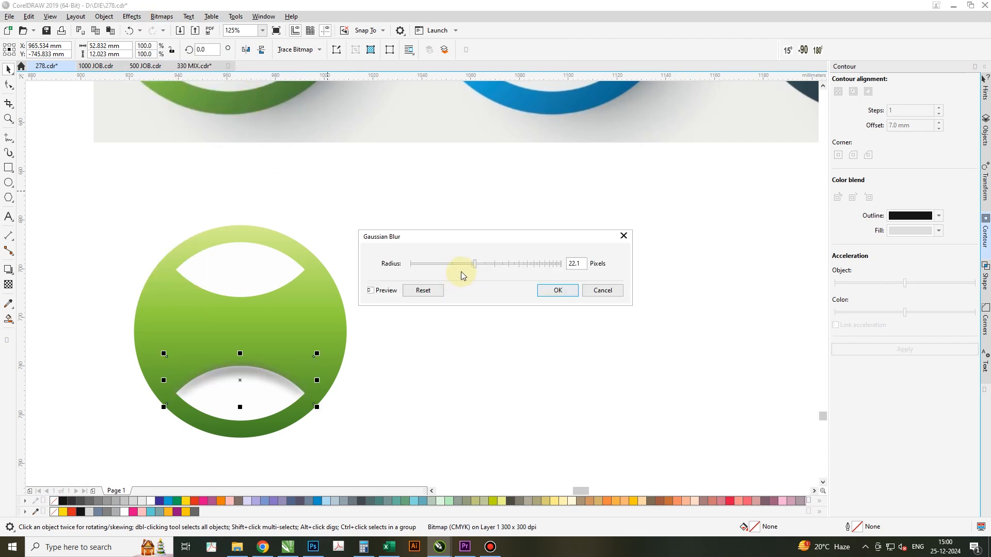
{"action": "left_click", "coordinate": [556, 290]}
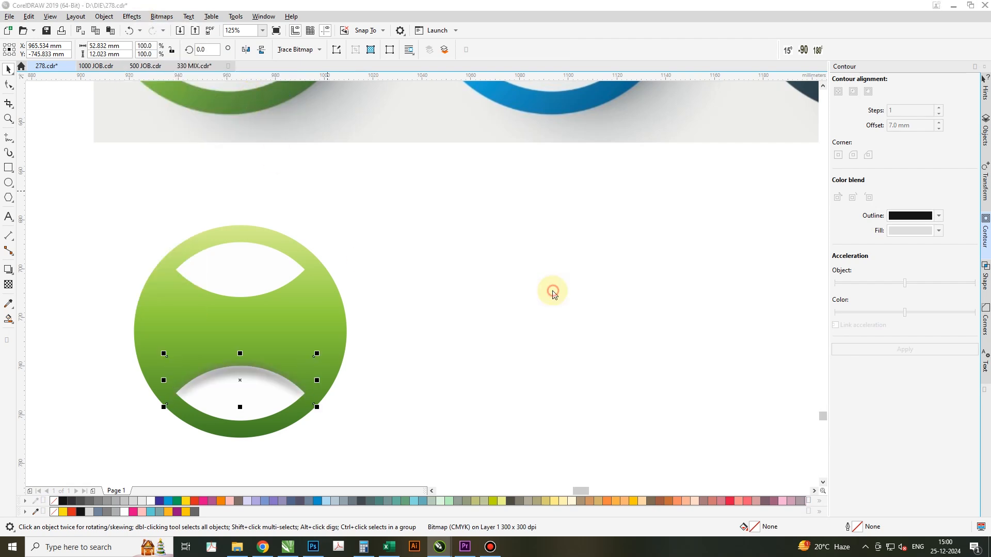
PowerClip the blurred crescent inside the lower white lens.
{"action": "right_click", "coordinate": [253, 375]}
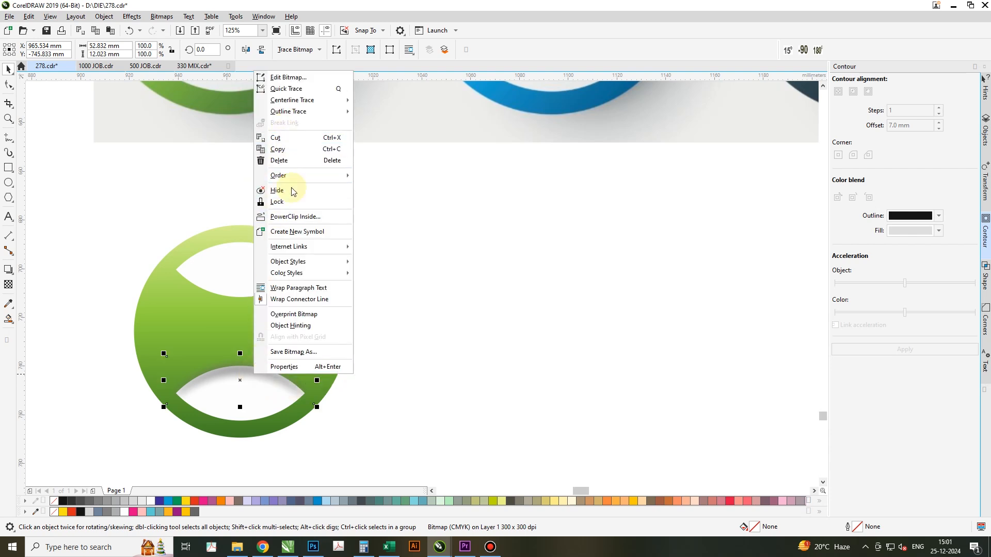
{"action": "left_click", "coordinate": [295, 216]}
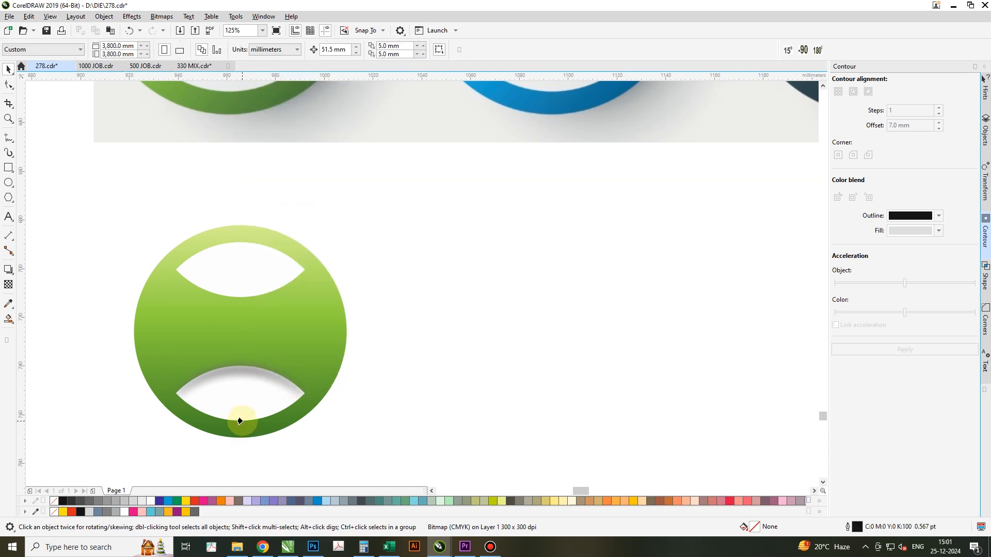
{"action": "left_click", "coordinate": [240, 421]}
Make a vertically mirrored copy of the shaded lower lens and align it centred on the upper lens.
{"action": "left_click_drag", "start_coordinate": [240, 416], "coordinate": [243, 353]}
{"action": "left_click", "coordinate": [245, 273], "text": "shift"}
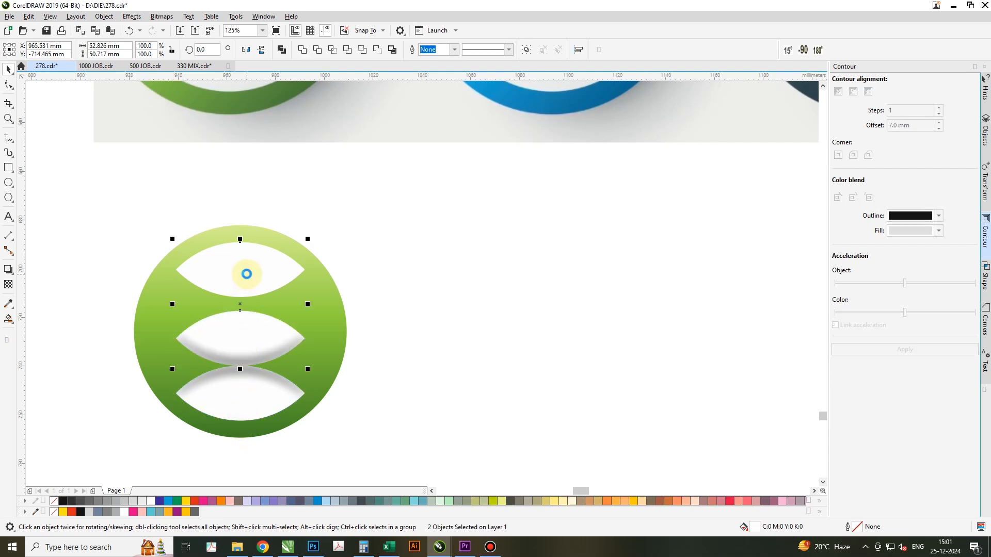
{"action": "key", "text": "e"}
{"action": "left_click", "coordinate": [415, 307]}
Delete the plain white upper lens, keeping the shaded mirrored copy.
{"action": "left_click", "coordinate": [251, 261]}
{"action": "left_click", "coordinate": [250, 260], "text": "ctrl"}
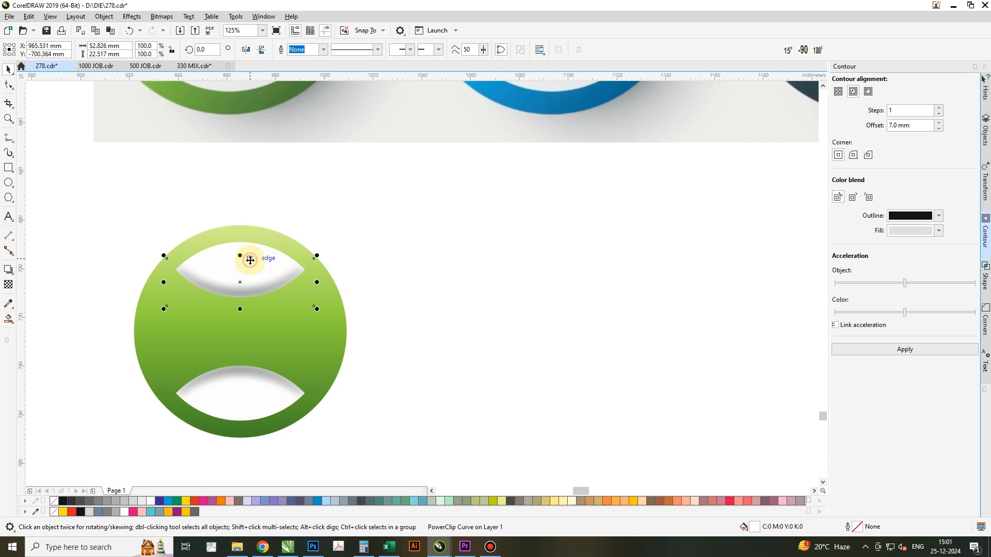
{"action": "left_click", "coordinate": [250, 260], "text": "alt"}
{"action": "key", "text": "Delete"}
Place a duplicate of the green circle with its two shaded lenses to the right of the original.
{"action": "scroll", "coordinate": [291, 325], "scroll_direction": "down", "scroll_amount": 1}
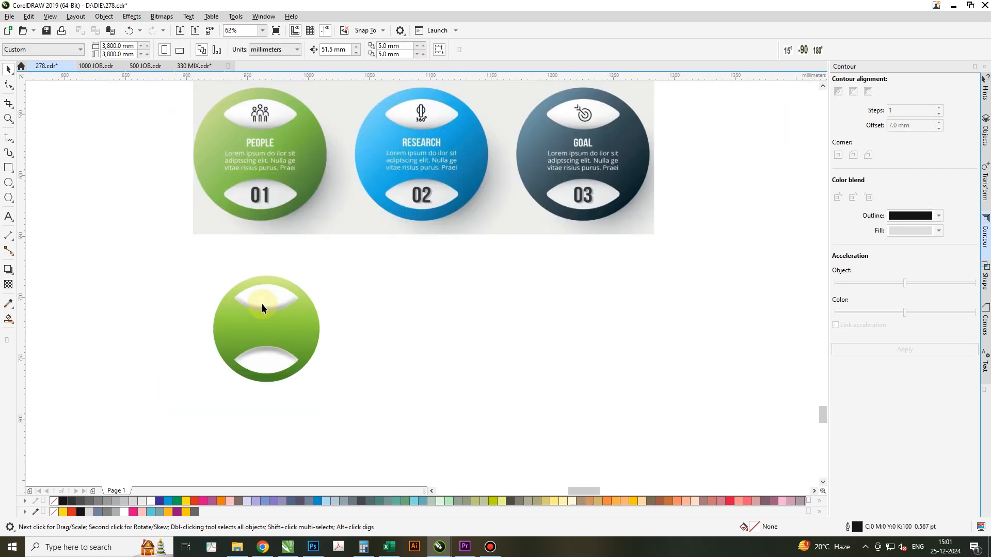
{"action": "left_click_drag", "start_coordinate": [284, 330], "coordinate": [431, 336]}
{"action": "left_click", "coordinate": [510, 377]}
Set the duplicate circle's bottom gradient colour to C87 M38 Y12 K28, sampled from the lower right of the blue reference circle.
{"action": "left_click", "coordinate": [432, 329]}
{"action": "key", "text": "g"}
{"action": "left_click", "coordinate": [408, 383]}
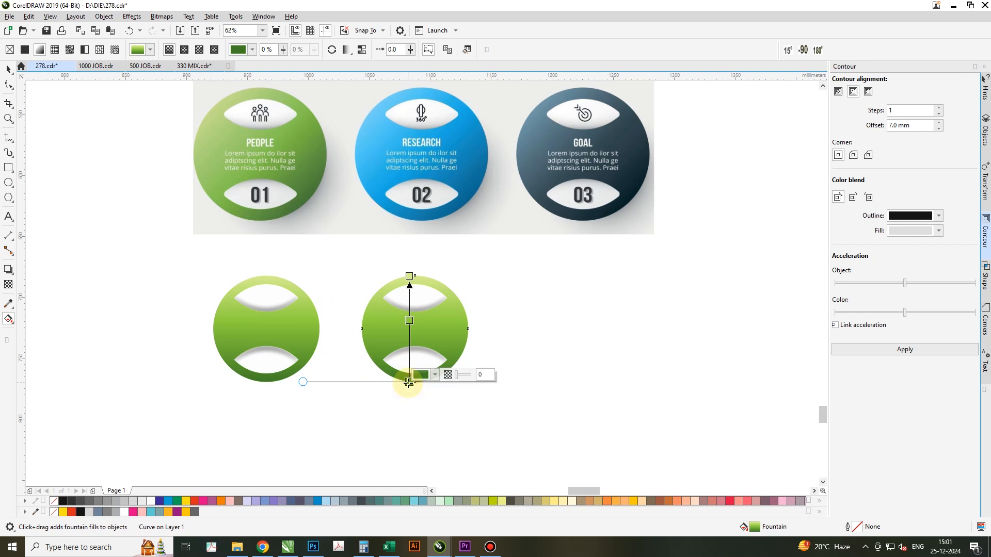
{"action": "left_click", "coordinate": [421, 374]}
{"action": "left_click", "coordinate": [509, 355]}
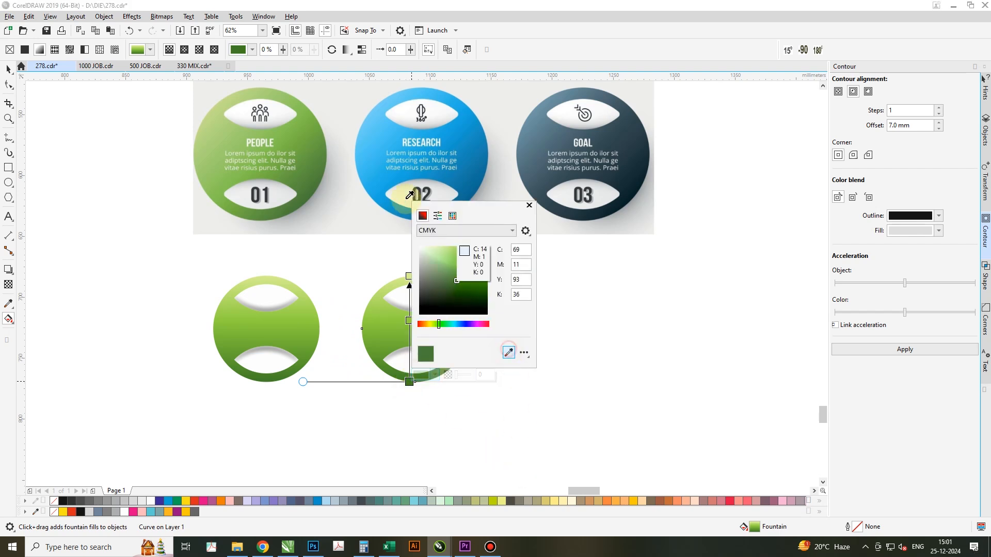
{"action": "left_click", "coordinate": [481, 202]}
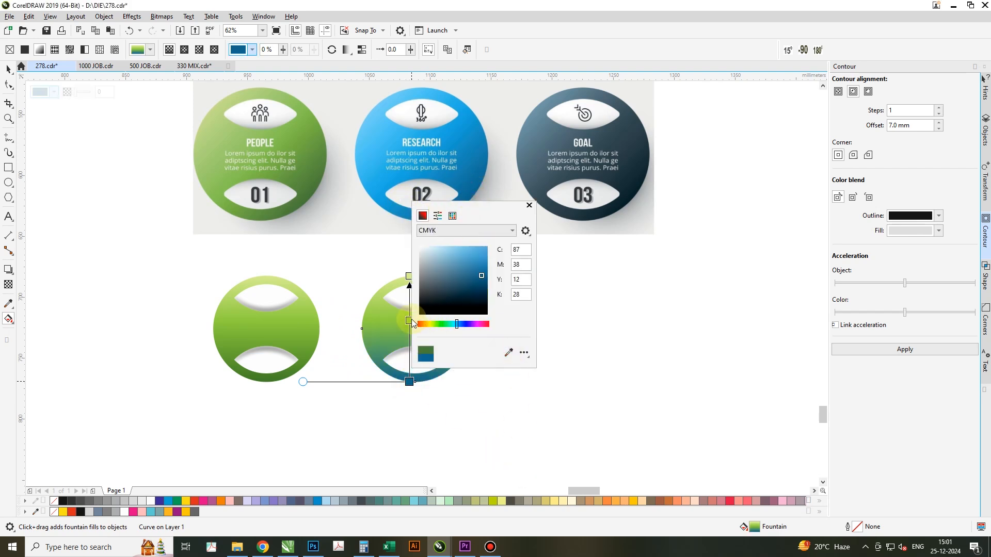
Set the duplicate circle's middle gradient node to blue C74 M15 Y0 K0, sampled from the blue reference circle.
{"action": "left_click", "coordinate": [411, 322]}
{"action": "left_click", "coordinate": [409, 320]}
{"action": "left_click", "coordinate": [422, 312]}
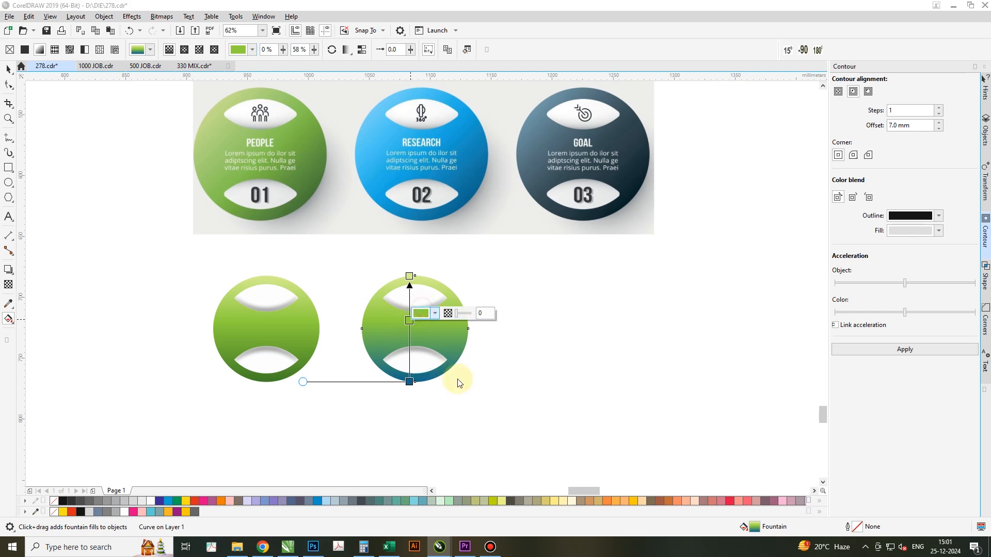
{"action": "left_click", "coordinate": [509, 472]}
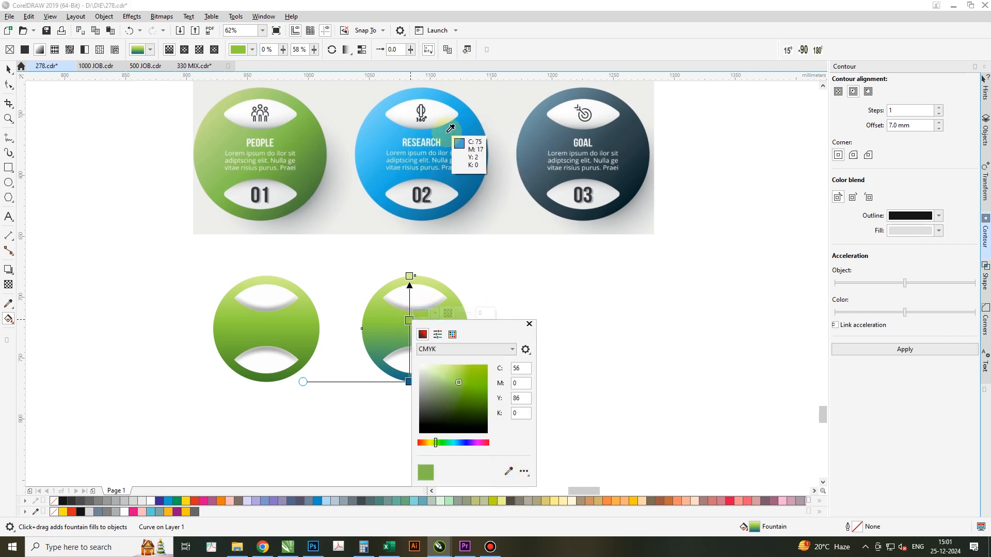
{"action": "left_click", "coordinate": [442, 164]}
Set the duplicate circle's top gradient colour to light blue C53 M0 Y0 K0, sampled from the upper left of the blue reference circle.
{"action": "left_click", "coordinate": [409, 275]}
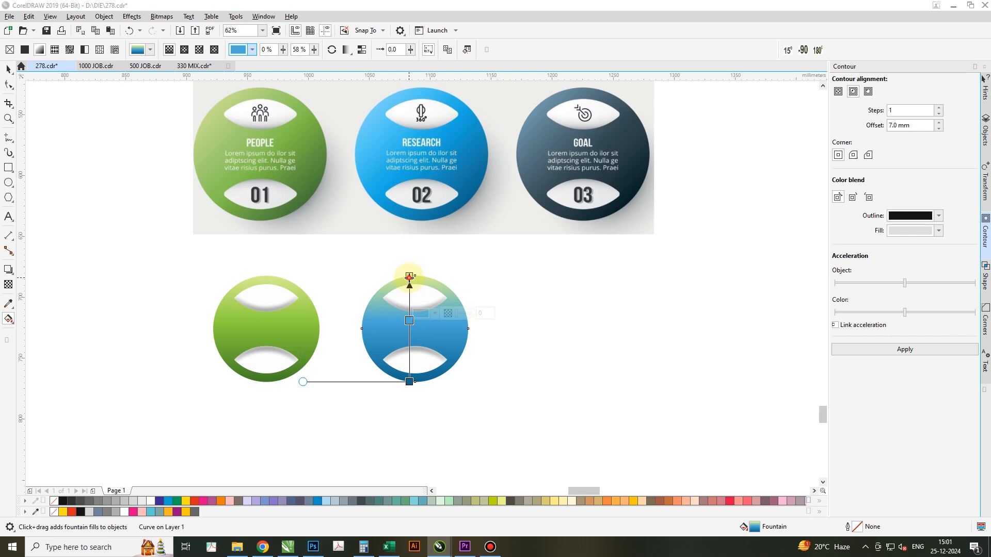
{"action": "left_click", "coordinate": [410, 276]}
{"action": "left_click", "coordinate": [419, 272]}
{"action": "left_click", "coordinate": [507, 427]}
{"action": "left_click", "coordinate": [374, 113]}
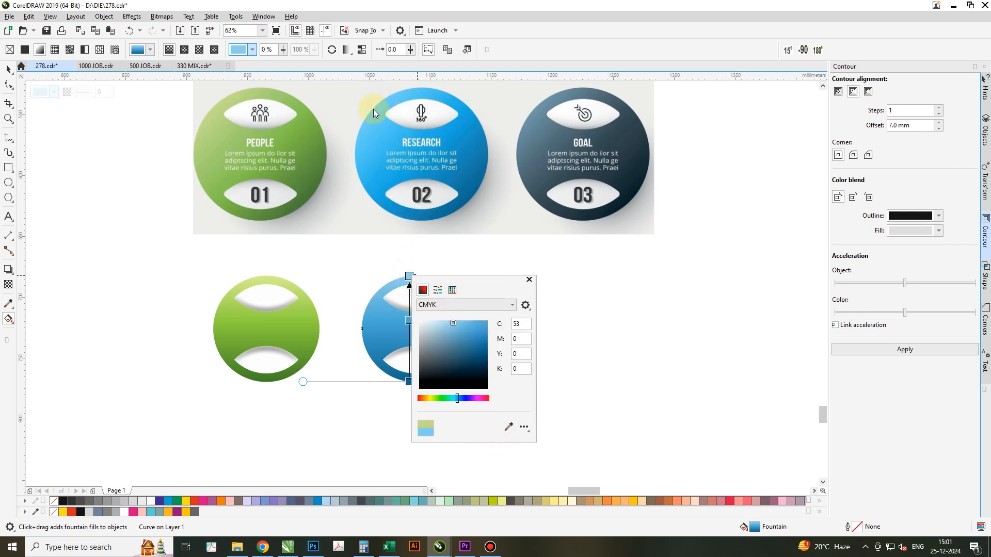
{"action": "left_click", "coordinate": [321, 256]}
{"action": "left_click", "coordinate": [320, 256]}
Place a duplicate of the blue circle with its two lenses to the right of it as the third circle.
{"action": "left_click", "coordinate": [8, 69]}
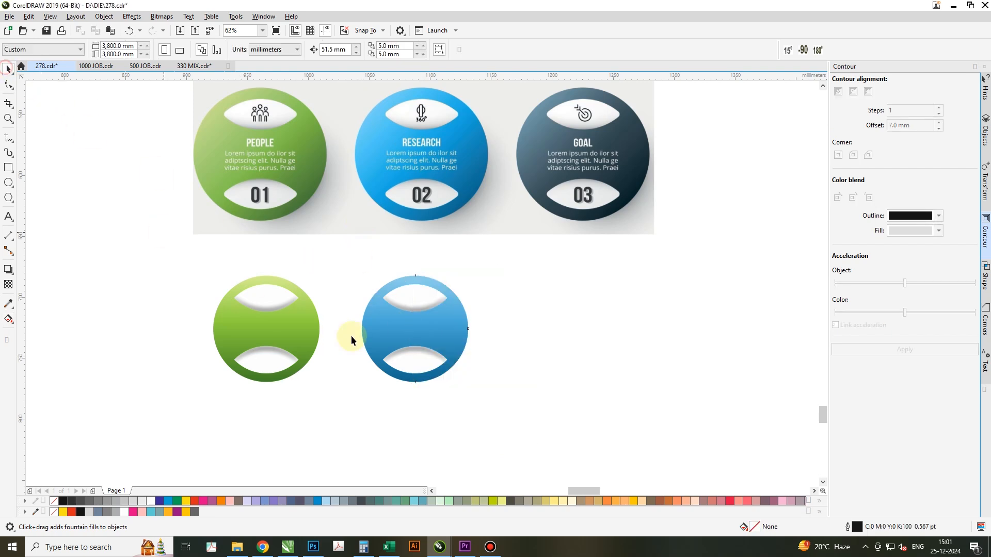
{"action": "left_click_drag", "start_coordinate": [343, 264], "coordinate": [504, 407]}
{"action": "left_click_drag", "start_coordinate": [434, 325], "coordinate": [606, 333]}
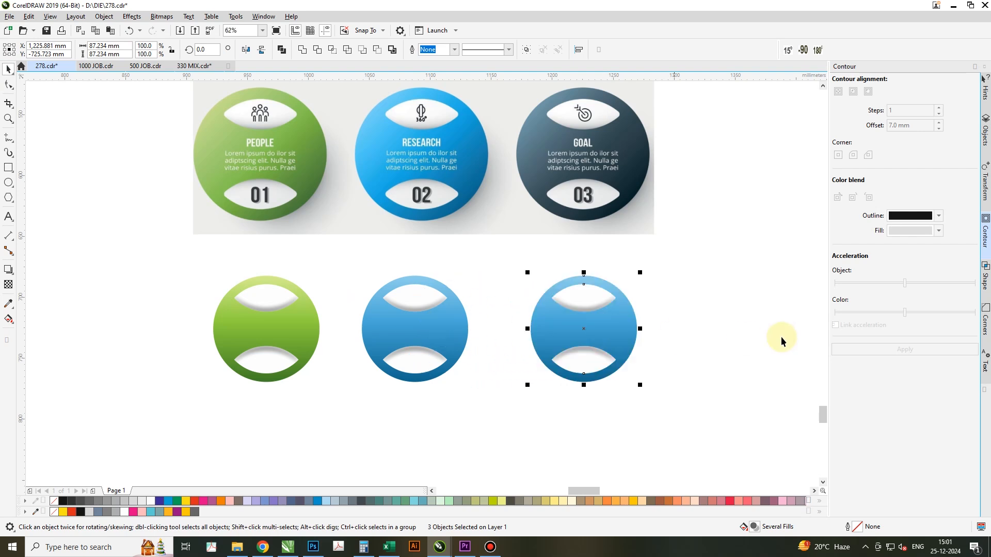
Set the third circle's bottom gradient colour to the near-black sampled from the lower right of the dark reference circle.
{"action": "key", "text": "g"}
{"action": "left_click", "coordinate": [621, 333]}
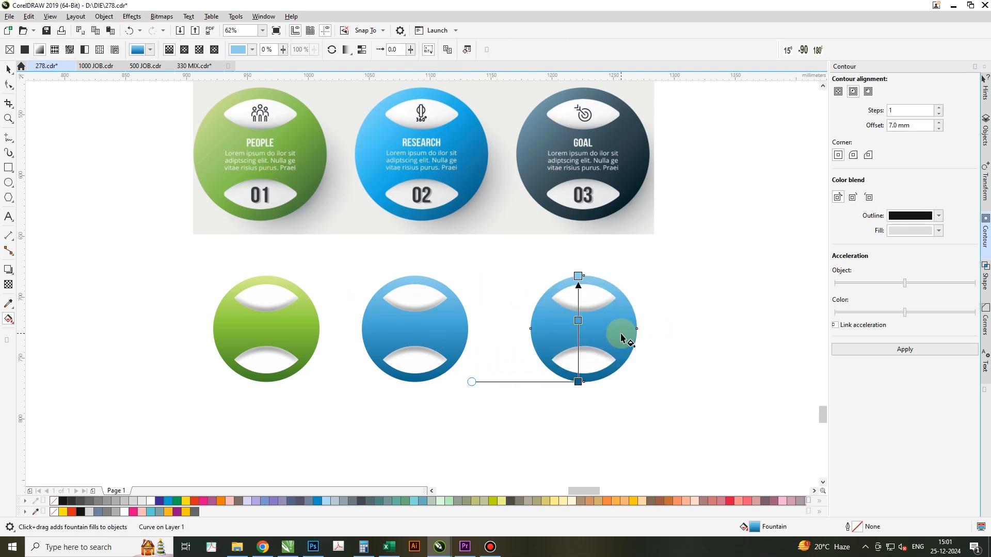
{"action": "left_click", "coordinate": [577, 382]}
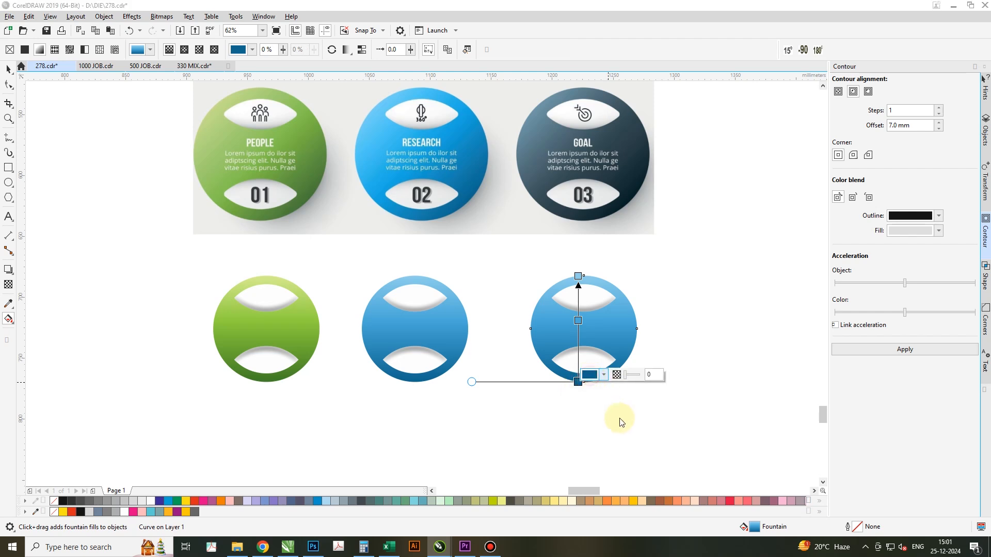
{"action": "mouse_move", "coordinate": [657, 377]}
{"action": "left_click", "coordinate": [677, 353]}
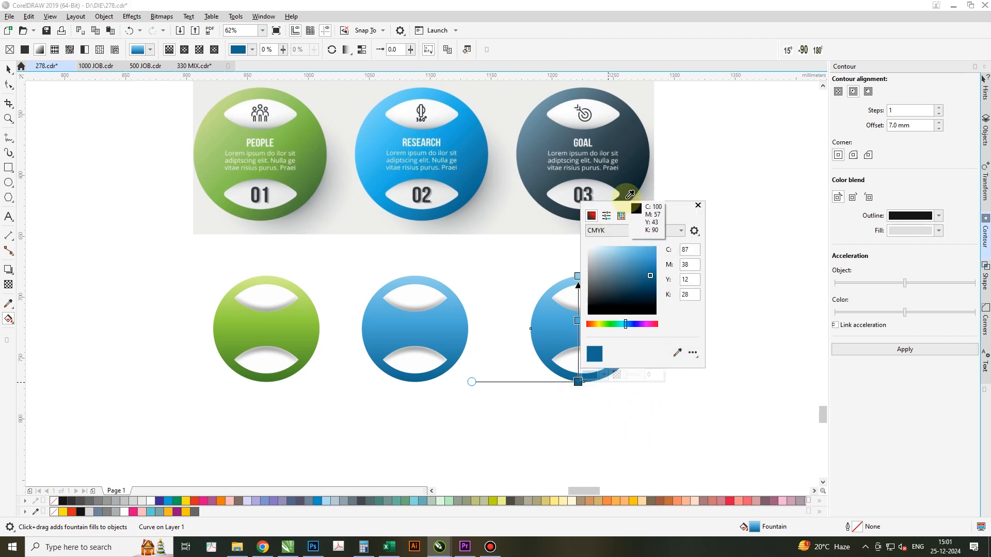
{"action": "left_click", "coordinate": [632, 205]}
Set the third circle's middle gradient node to dark slate and its top colour to grey-blue, both sampled from the dark reference circle.
{"action": "double_click", "coordinate": [577, 321]}
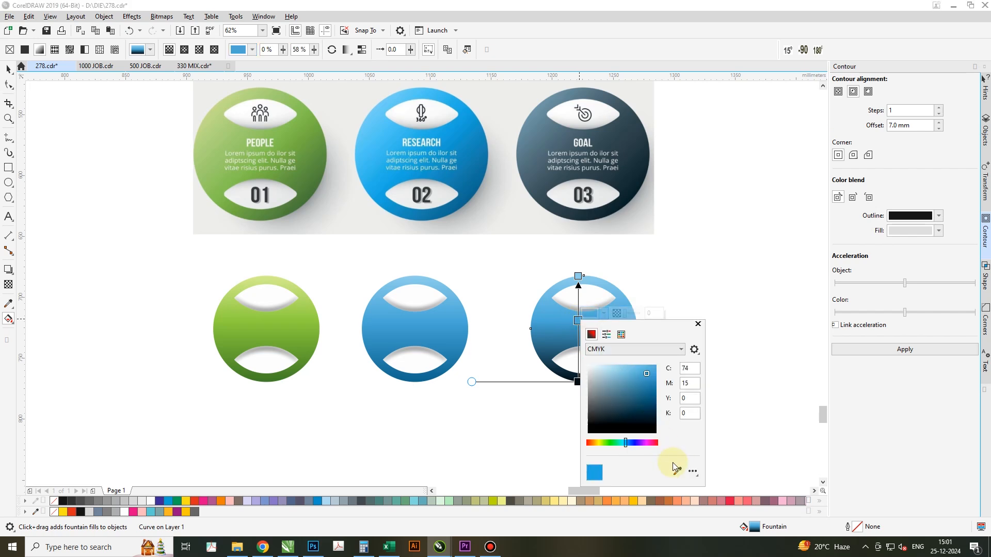
{"action": "left_click", "coordinate": [600, 143]}
{"action": "left_click", "coordinate": [577, 276]}
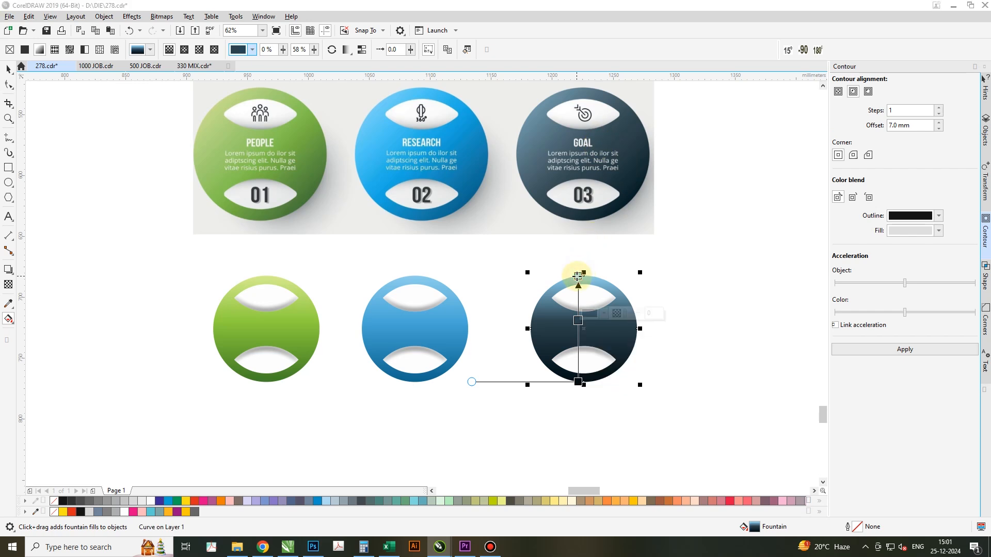
{"action": "left_click", "coordinate": [604, 269]}
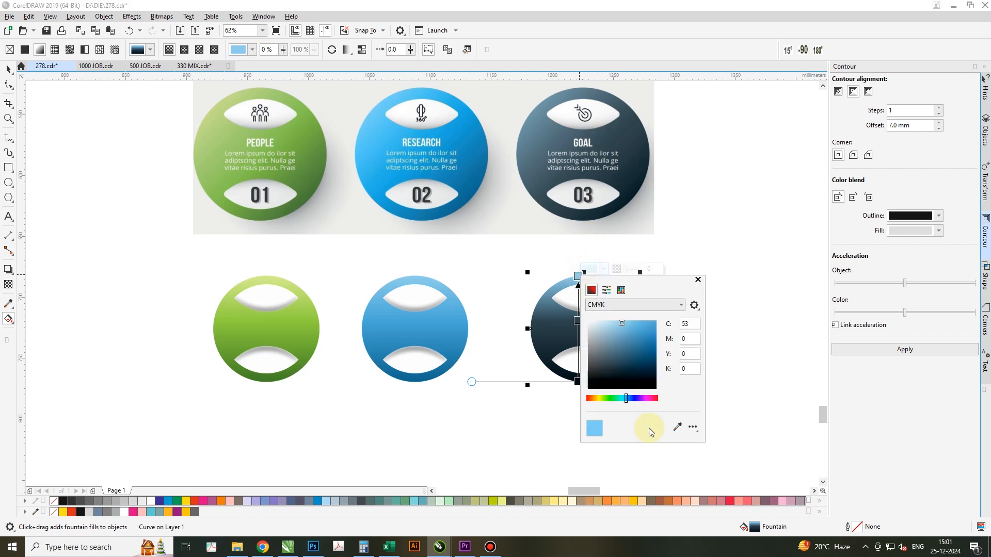
{"action": "left_click", "coordinate": [678, 427]}
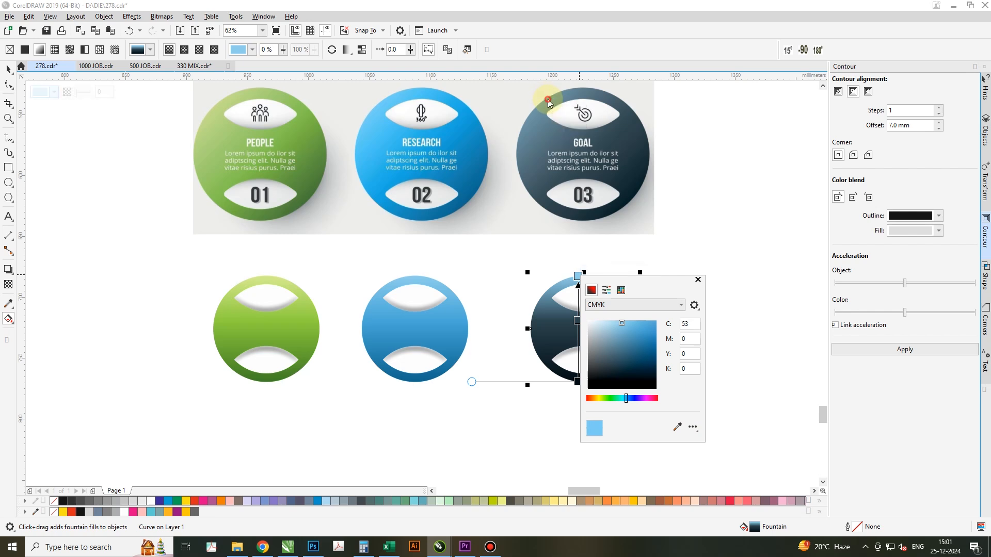
{"action": "left_click", "coordinate": [553, 136]}
{"action": "left_click", "coordinate": [697, 280]}
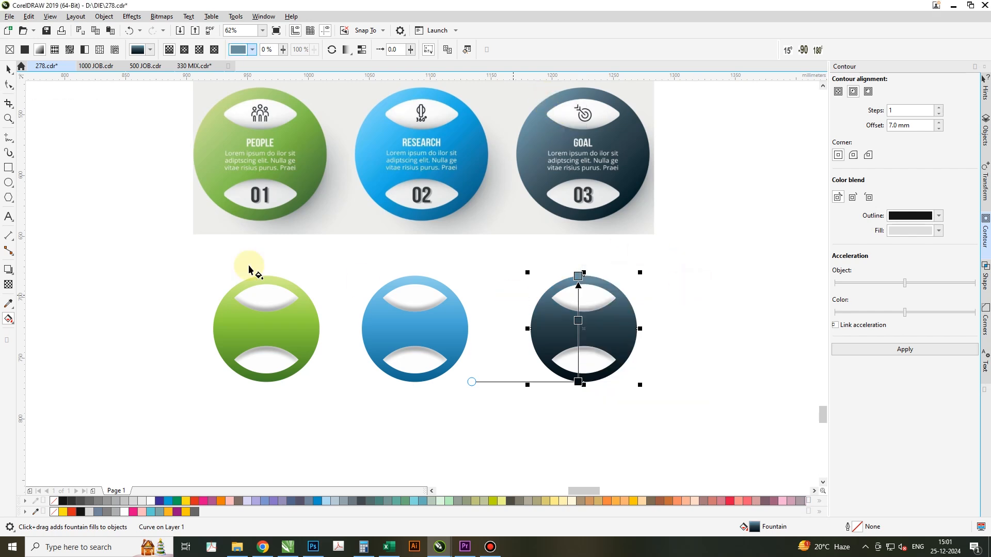
Delete the reference image above the three circles.
{"action": "left_click", "coordinate": [8, 68]}
{"action": "left_click", "coordinate": [428, 180]}
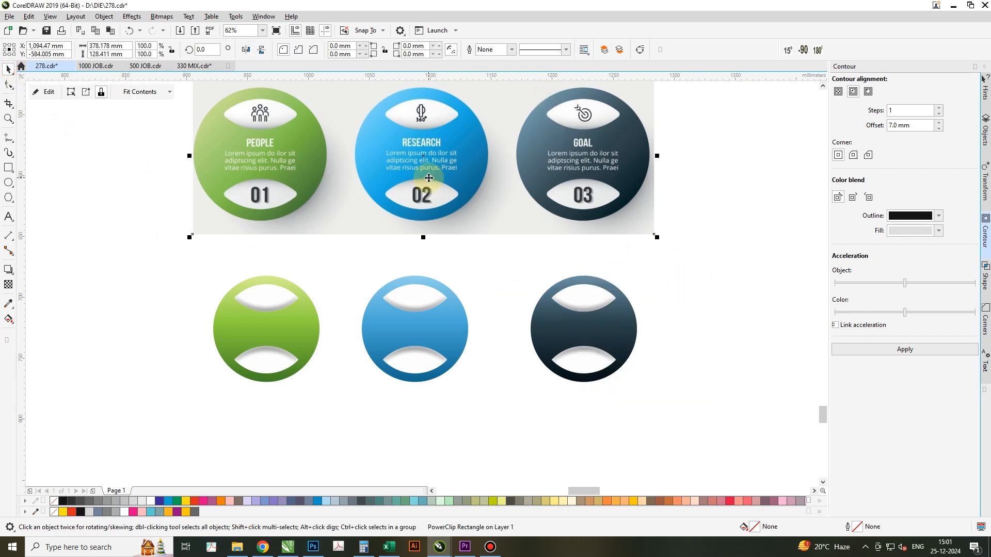
{"action": "key", "text": "Delete"}
Move the dark circle with its lenses closer to the blue circle, and select the green circle with its lenses.
{"action": "left_click_drag", "start_coordinate": [688, 403], "coordinate": [688, 403]}
{"action": "left_click_drag", "start_coordinate": [689, 251], "coordinate": [512, 417]}
{"action": "left_click_drag", "start_coordinate": [561, 336], "coordinate": [526, 334]}
{"action": "left_click_drag", "start_coordinate": [362, 211], "coordinate": [147, 445]}
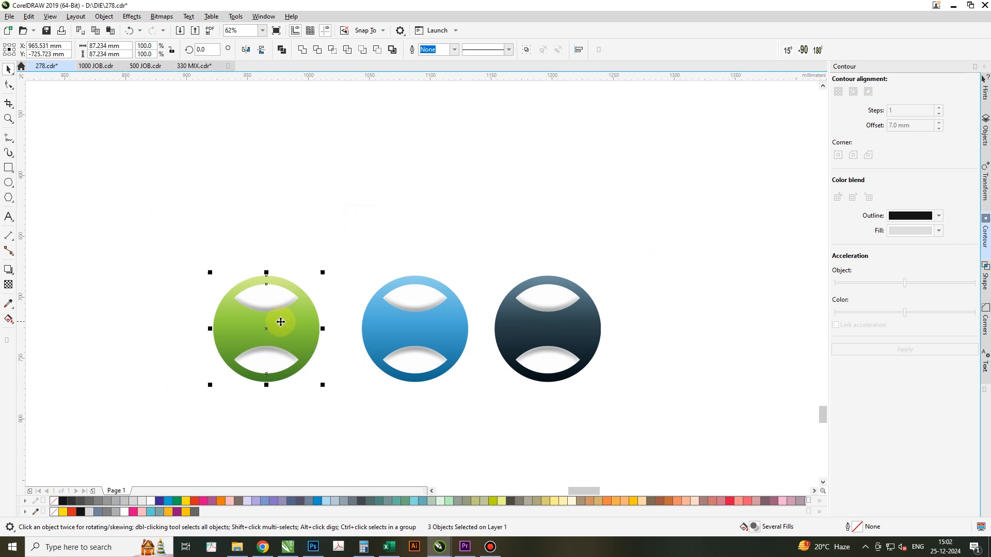